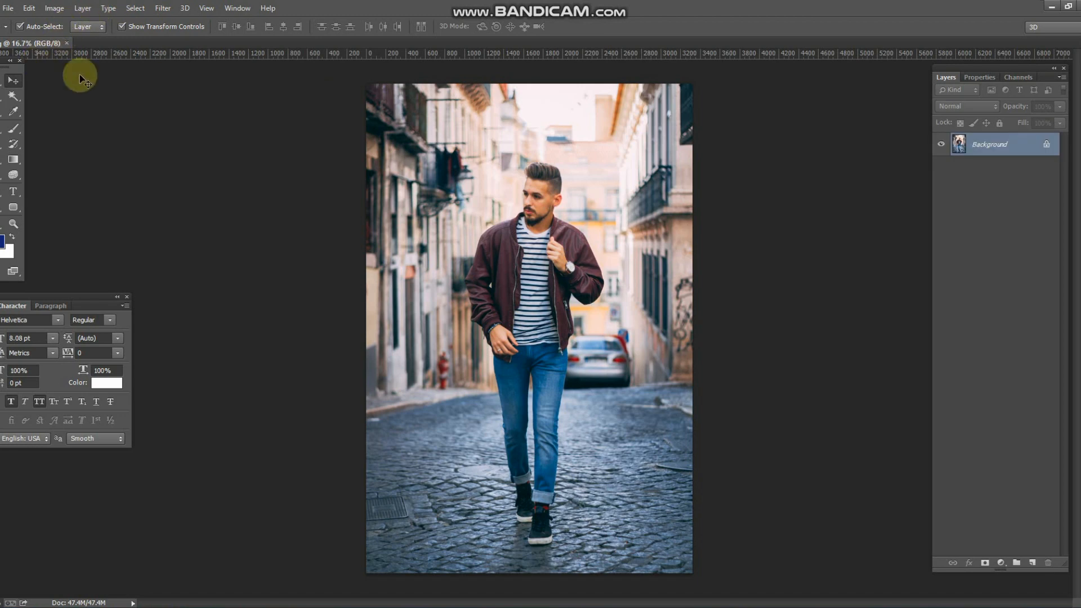
Convert the locked Background into an editable layer, and open the Filter Gallery to preview the Graphic Pen sketch filter on it.
{"action": "double_click", "coordinate": [1031, 149]}
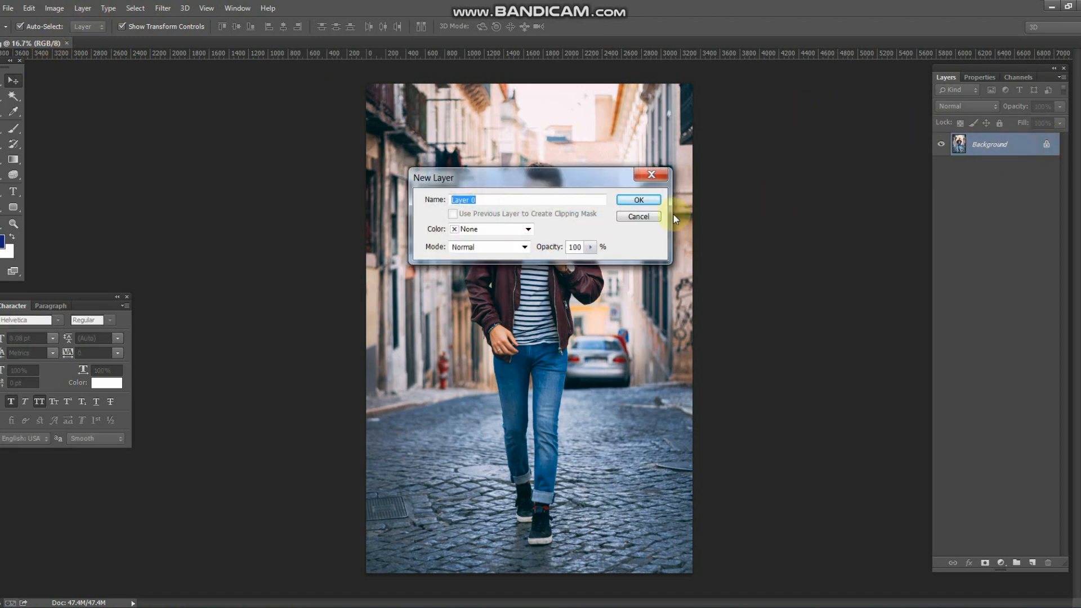
{"action": "left_click", "coordinate": [634, 206]}
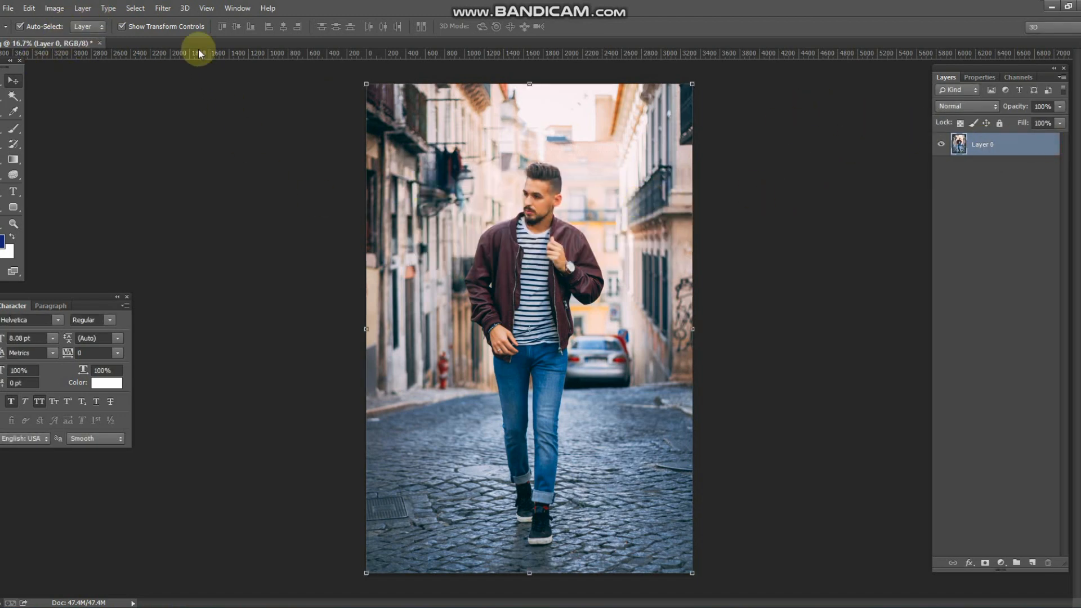
{"action": "left_click", "coordinate": [163, 9]}
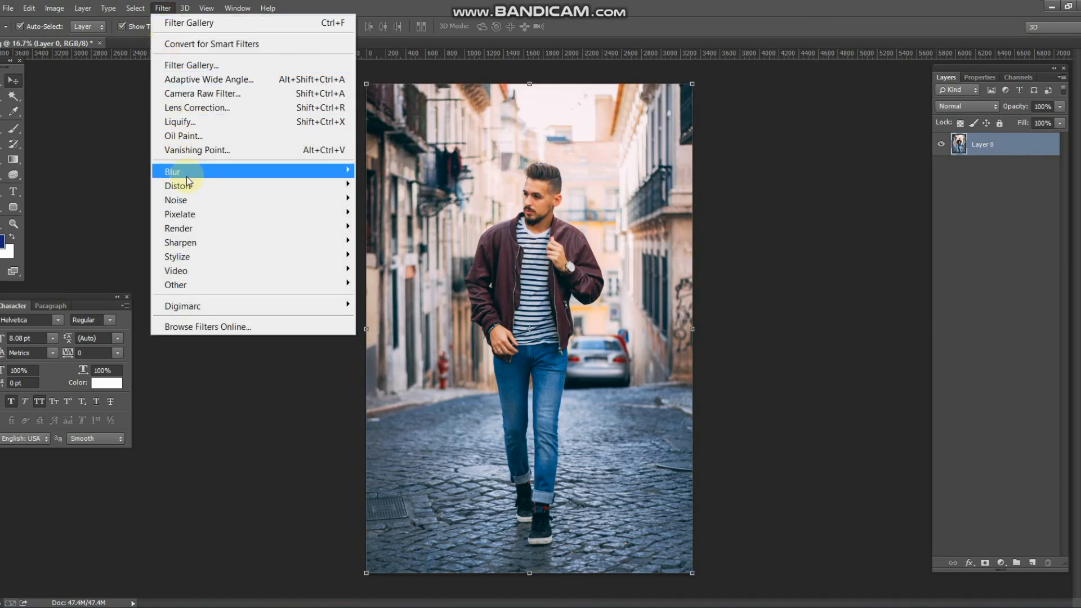
{"action": "left_click", "coordinate": [188, 65]}
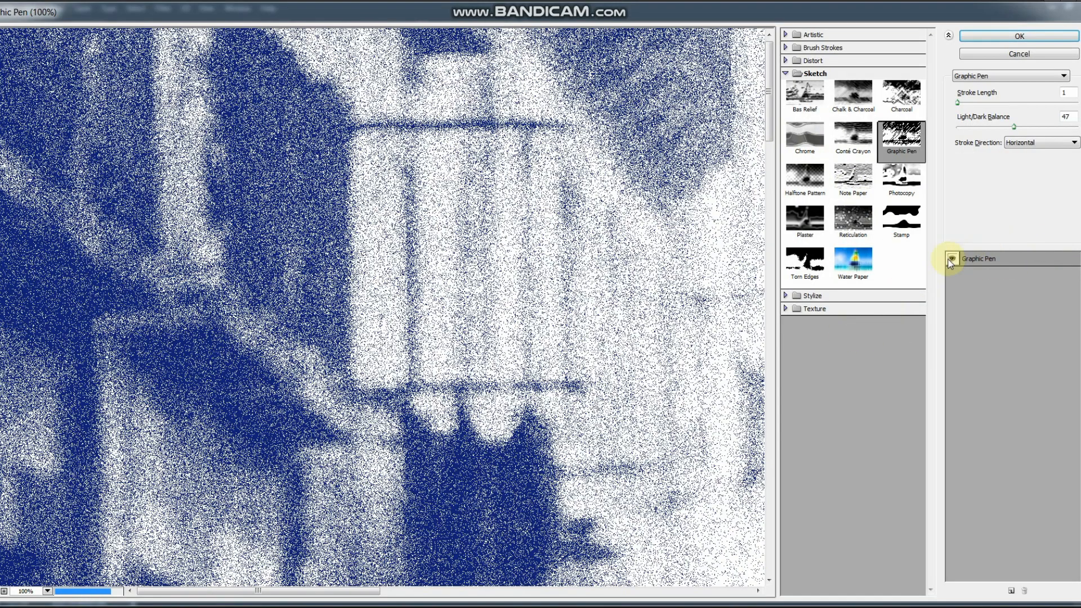
{"action": "left_click", "coordinate": [952, 258]}
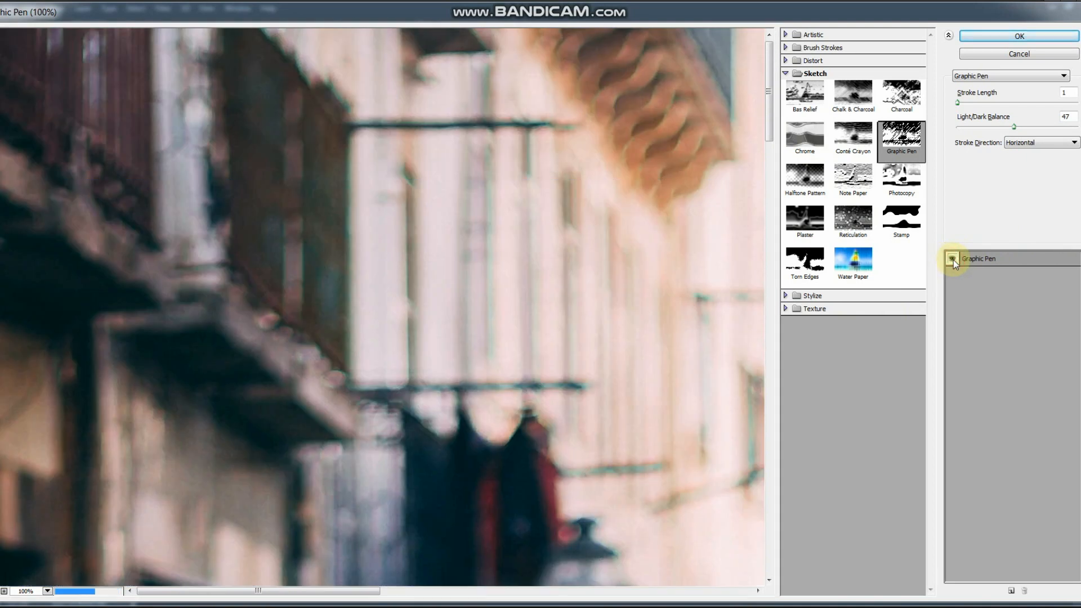
{"action": "left_click", "coordinate": [952, 258]}
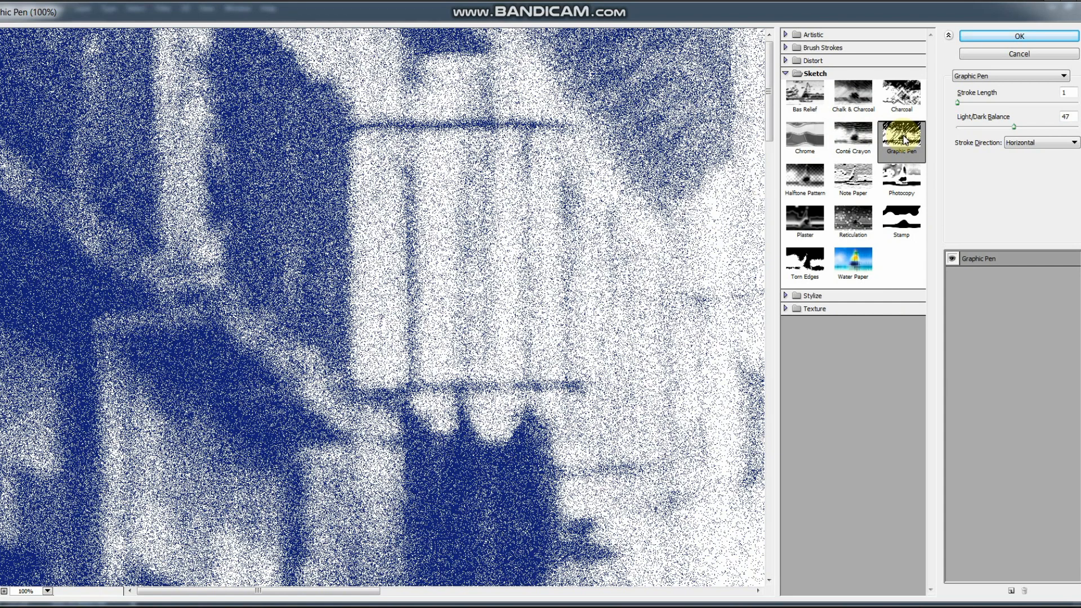
Set the Graphic Pen stroke length to 15 and compare the preview with the filter off and on.
{"action": "left_click_drag", "start_coordinate": [962, 105], "coordinate": [1077, 103]}
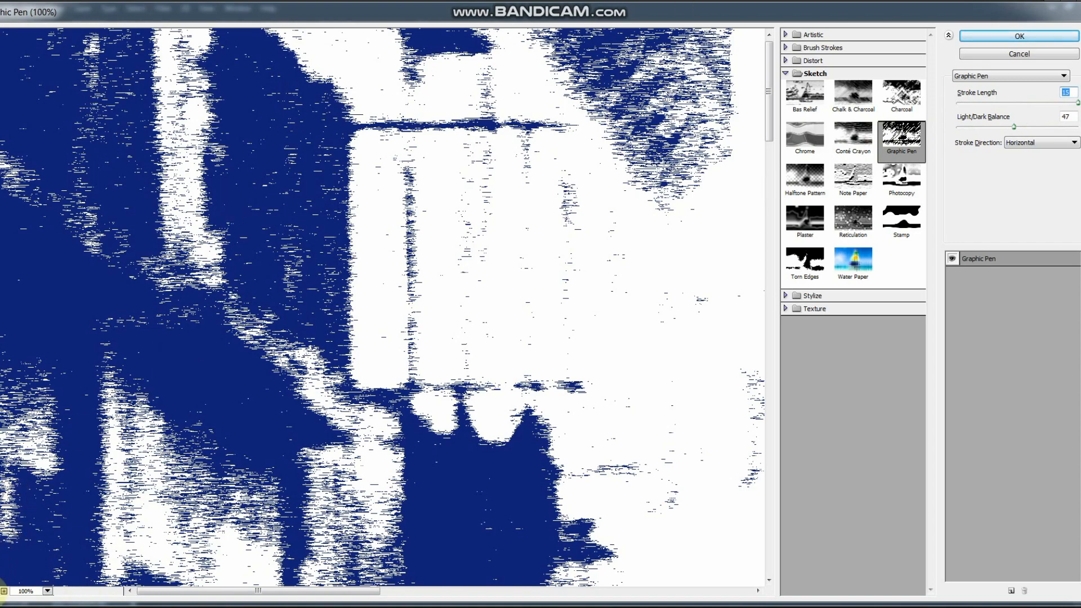
{"action": "left_click", "coordinate": [4, 592]}
{"action": "left_click", "coordinate": [4, 591]}
{"action": "left_click", "coordinate": [4, 591]}
{"action": "left_click", "coordinate": [4, 591]}
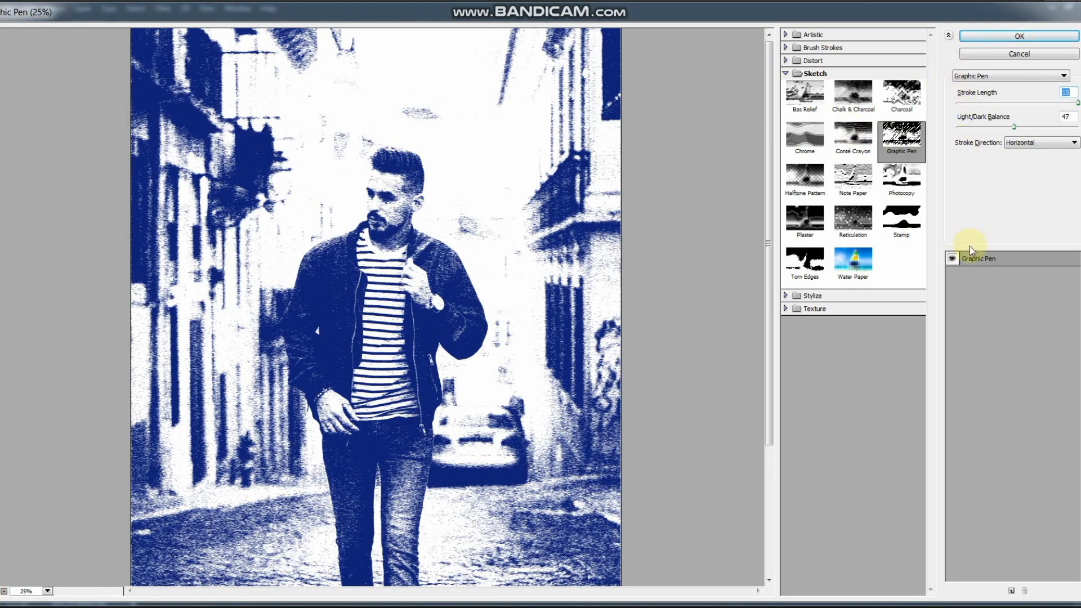
{"action": "left_click", "coordinate": [952, 259]}
{"action": "left_click", "coordinate": [952, 259]}
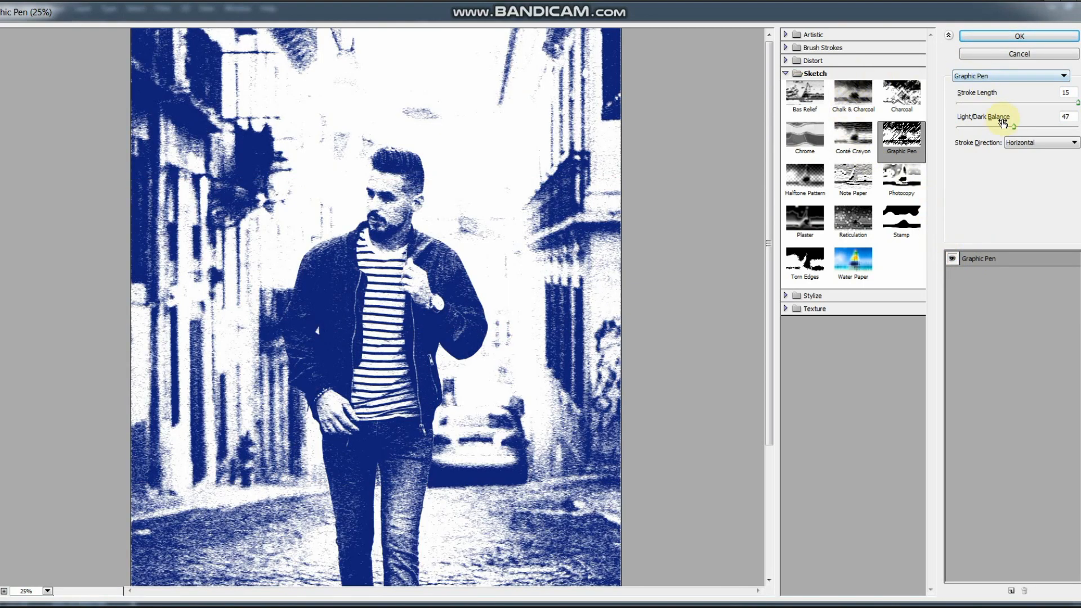
Set the Graphic Pen light/dark balance to 67 and stroke direction to Right Diagonal, and apply the filter.
{"action": "mouse_move", "coordinate": [1009, 127]}
{"action": "left_mouse_down"}
{"action": "mouse_move", "coordinate": [984, 127]}
{"action": "mouse_move", "coordinate": [1026, 146]}
{"action": "mouse_move", "coordinate": [1002, 131]}
{"action": "left_mouse_up"}
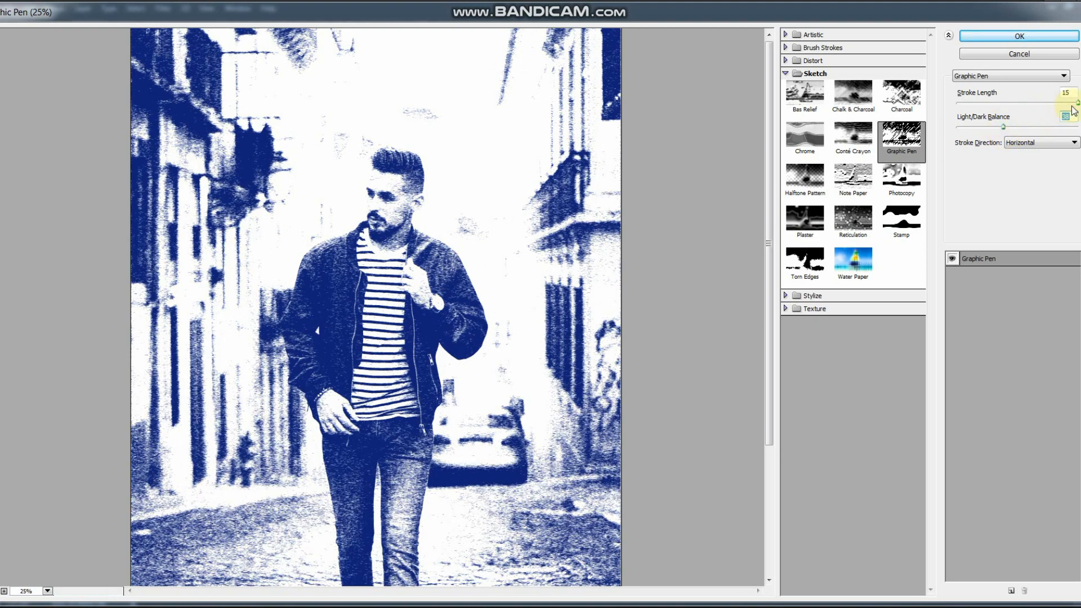
{"action": "mouse_move", "coordinate": [1076, 103]}
{"action": "left_mouse_down"}
{"action": "mouse_move", "coordinate": [1025, 127]}
{"action": "mouse_move", "coordinate": [1037, 127]}
{"action": "left_mouse_up"}
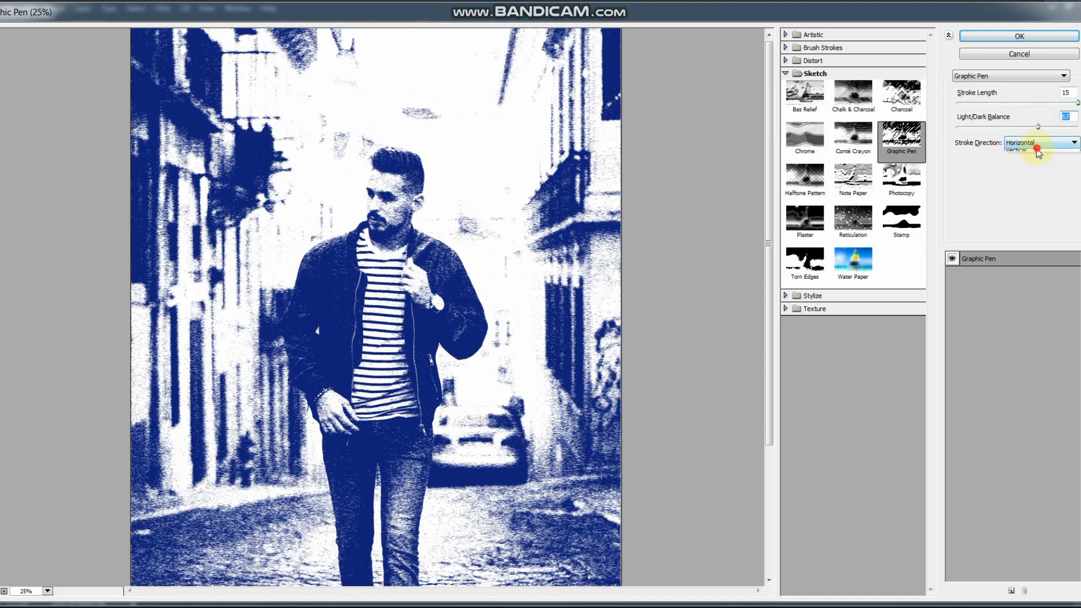
{"action": "left_click", "coordinate": [1042, 143]}
{"action": "left_click", "coordinate": [1038, 154]}
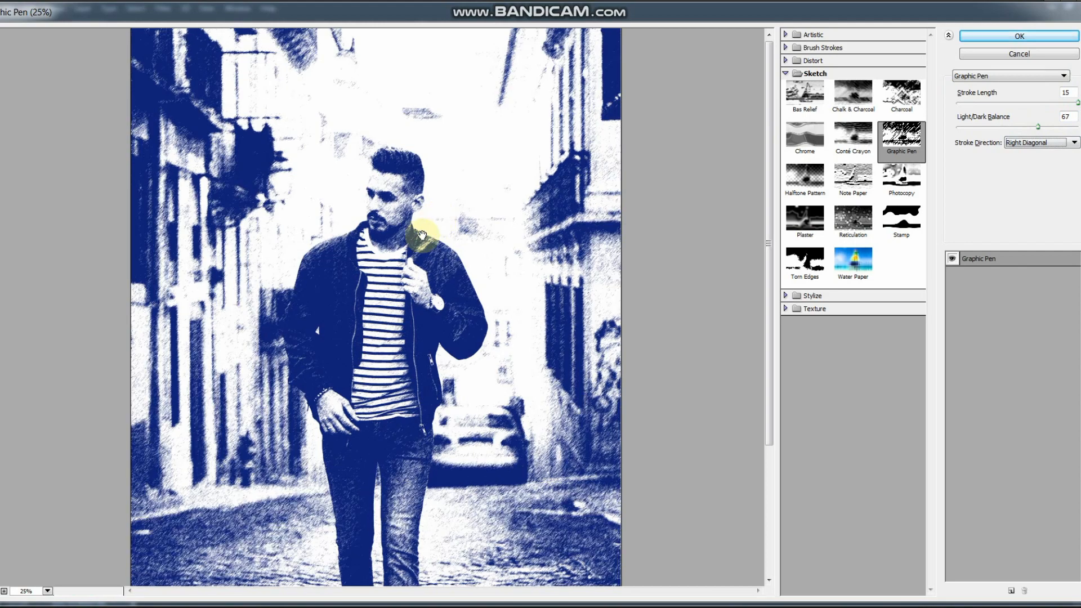
{"action": "left_click", "coordinate": [1007, 37]}
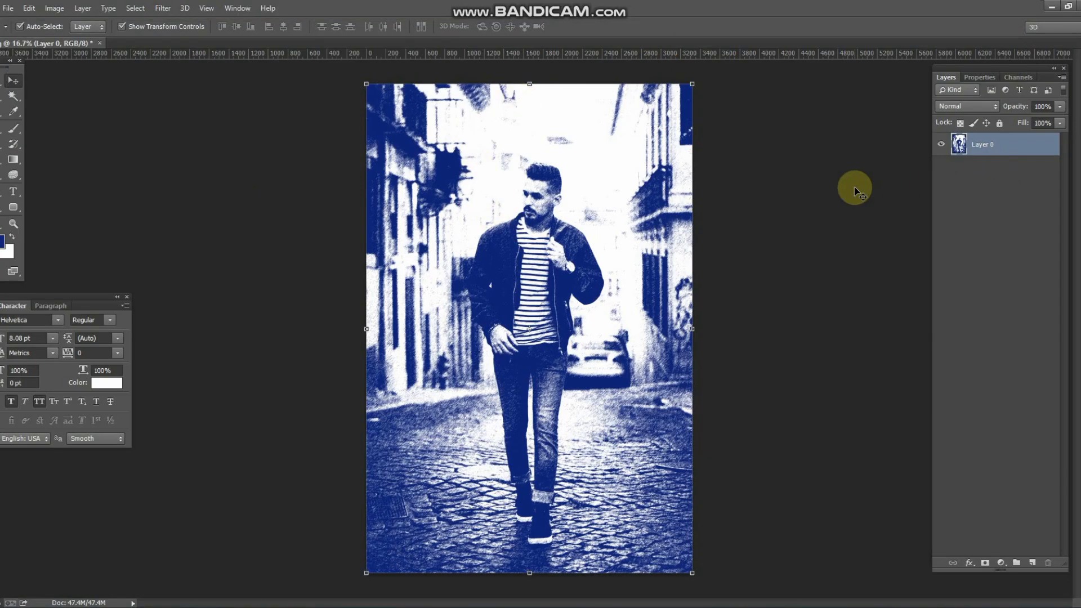
Desaturate the filtered photo layer to turn the blue pen effect into grayscale.
{"action": "key", "text": "ctrl+shift+u"}
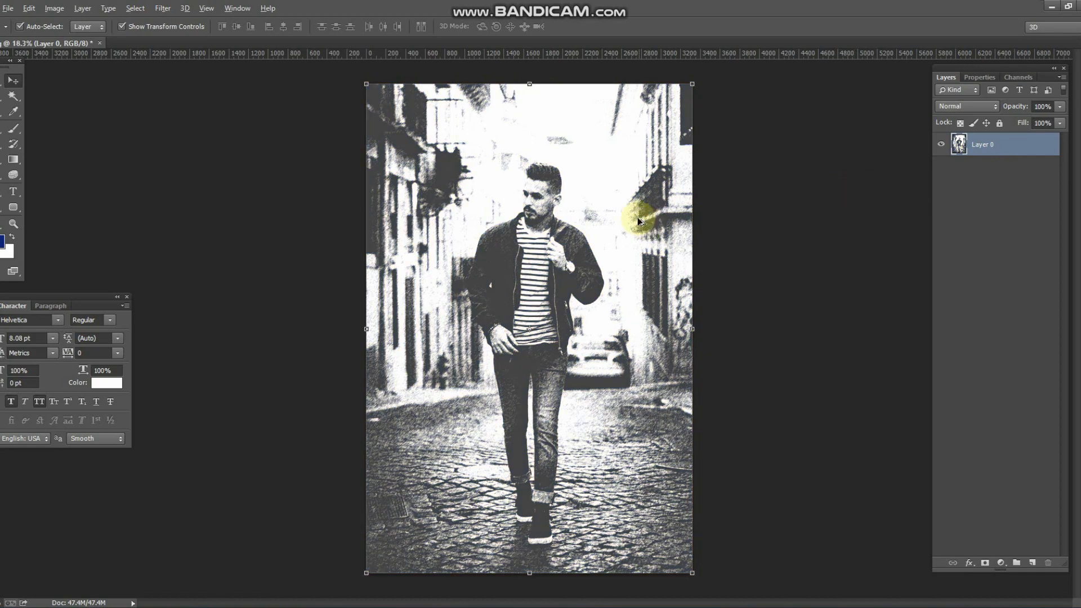
{"action": "scroll", "coordinate": [600, 251], "scroll_direction": "up", "scroll_amount": 3}
{"action": "left_click_drag", "start_coordinate": [569, 280], "coordinate": [530, 345]}
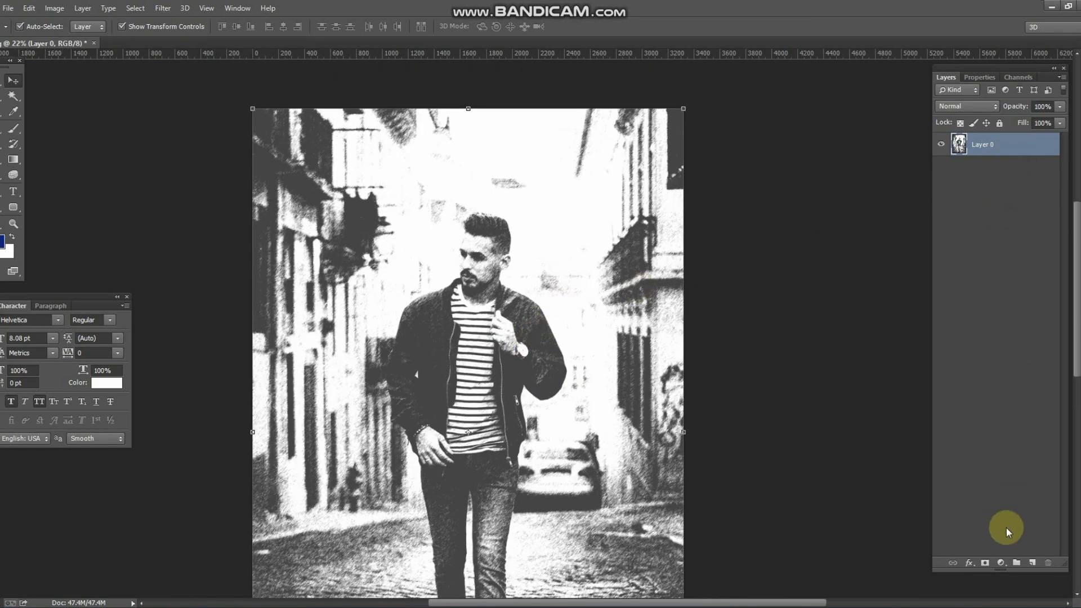
Add a white layer mask to Layer 0.
{"action": "left_click", "coordinate": [985, 563]}
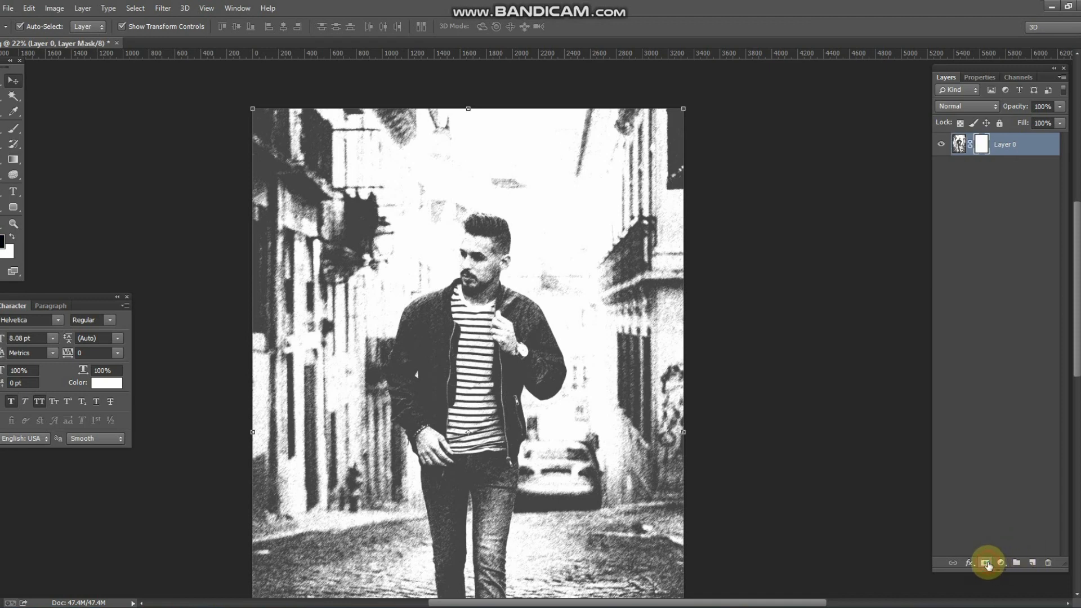
{"action": "key", "text": "ctrl+z"}
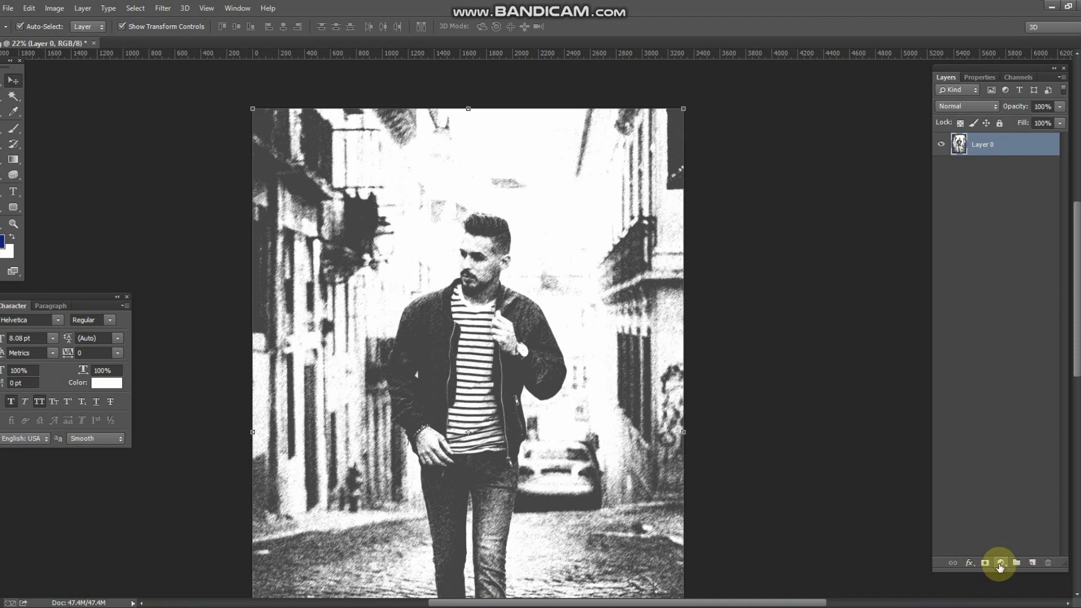
{"action": "left_click", "coordinate": [984, 563]}
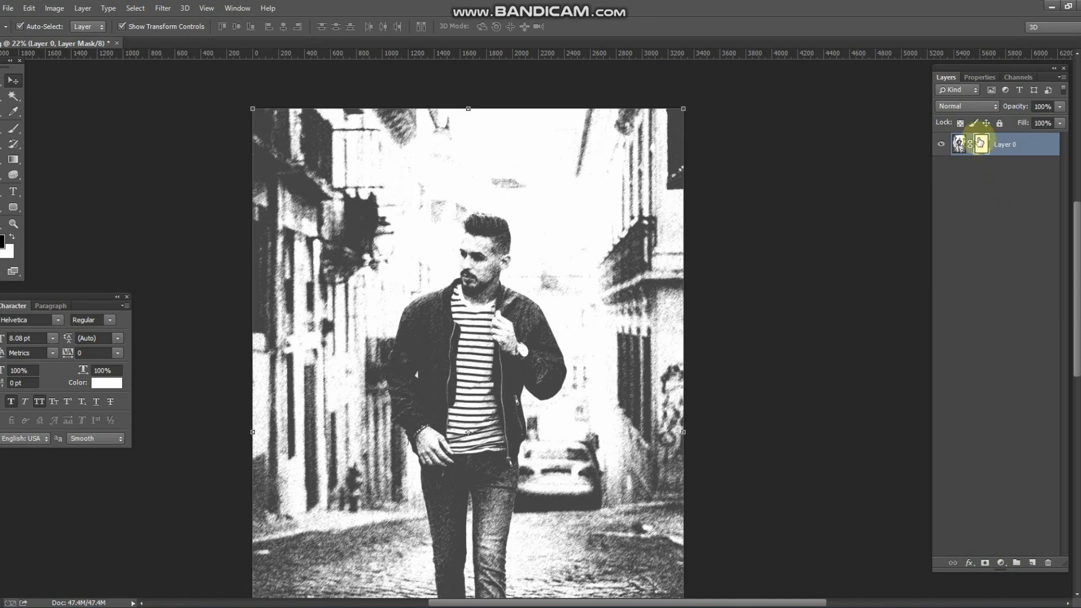
Set Layer 0's gray Blend If ranges to 54 and 255/255 for This Layer, and 54 and 146/255 for Underlying Layer.
{"action": "left_click", "coordinate": [969, 563]}
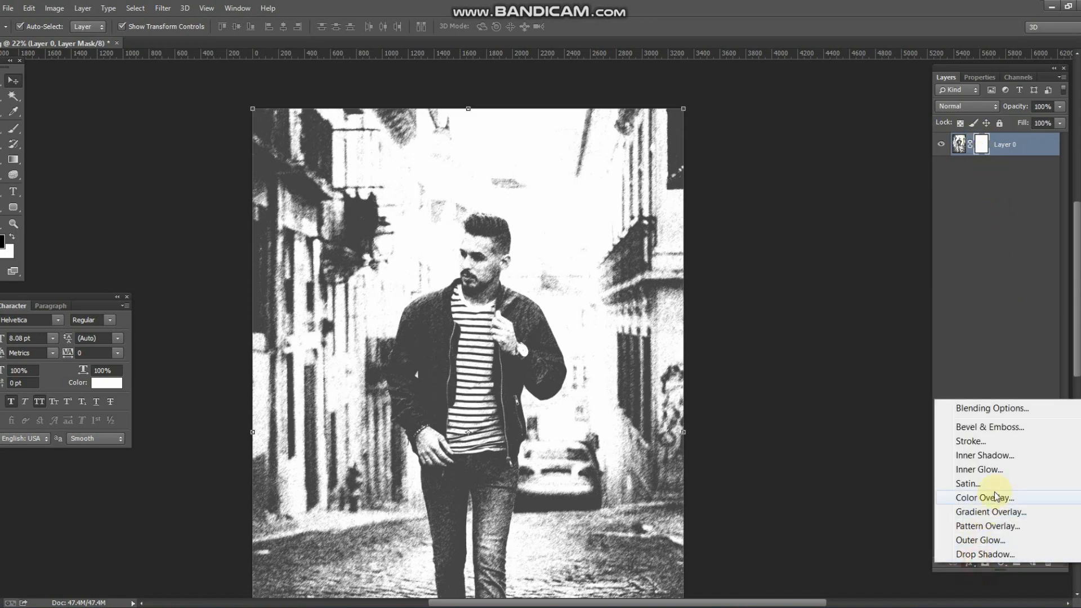
{"action": "left_click", "coordinate": [1000, 409]}
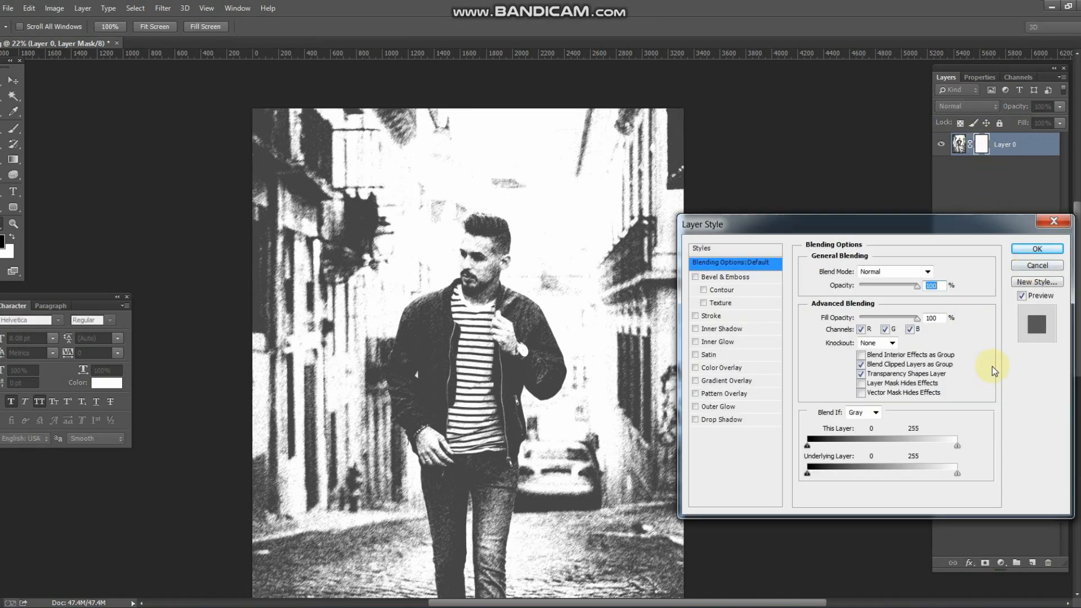
{"action": "mouse_move", "coordinate": [957, 474]}
{"action": "left_mouse_down"}
{"action": "mouse_move", "coordinate": [948, 474]}
{"action": "mouse_move", "coordinate": [959, 474]}
{"action": "left_mouse_up"}
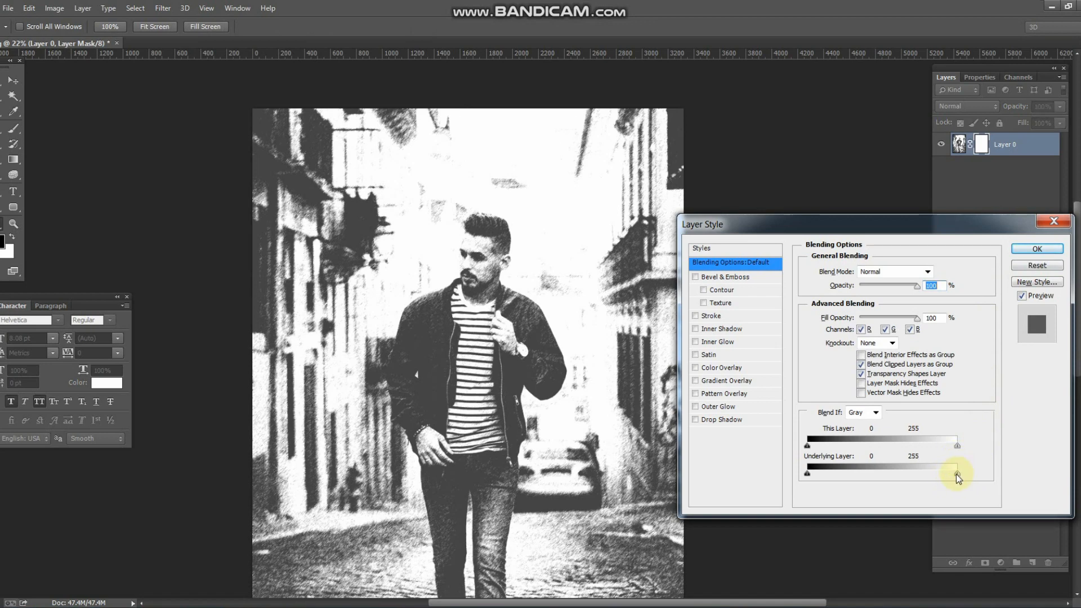
{"action": "left_click_drag", "start_coordinate": [956, 474], "coordinate": [952, 474]}
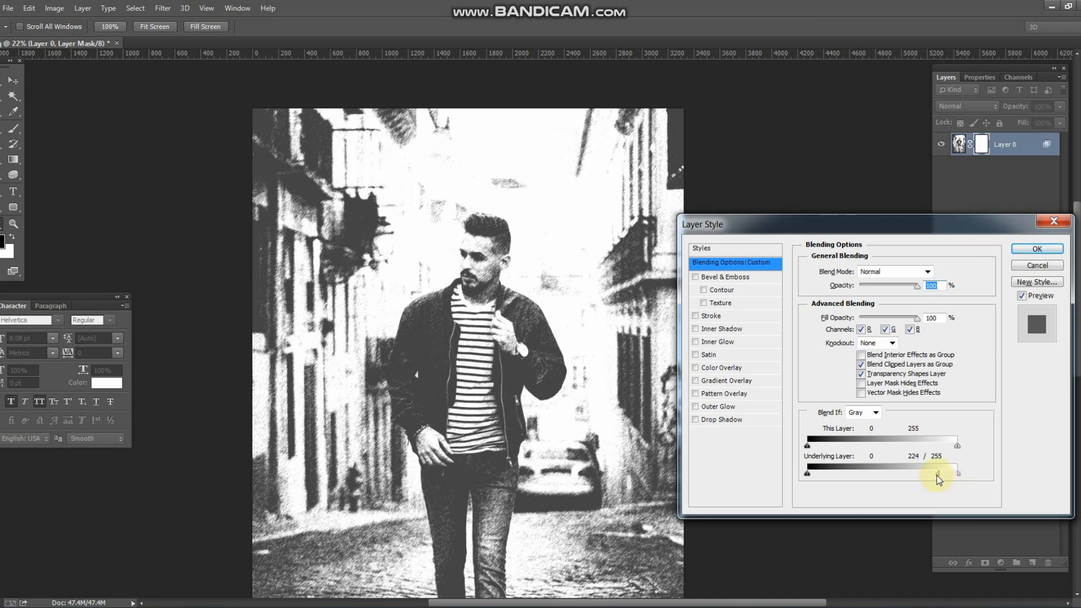
{"action": "left_click_drag", "start_coordinate": [920, 474], "coordinate": [934, 473]}
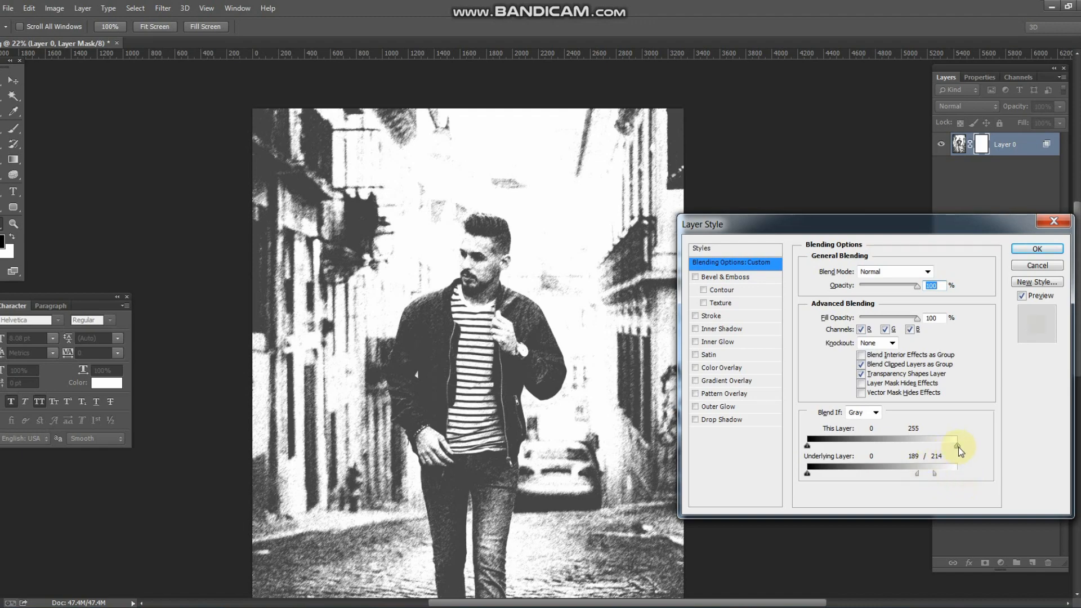
{"action": "left_click_drag", "start_coordinate": [958, 447], "coordinate": [954, 447]}
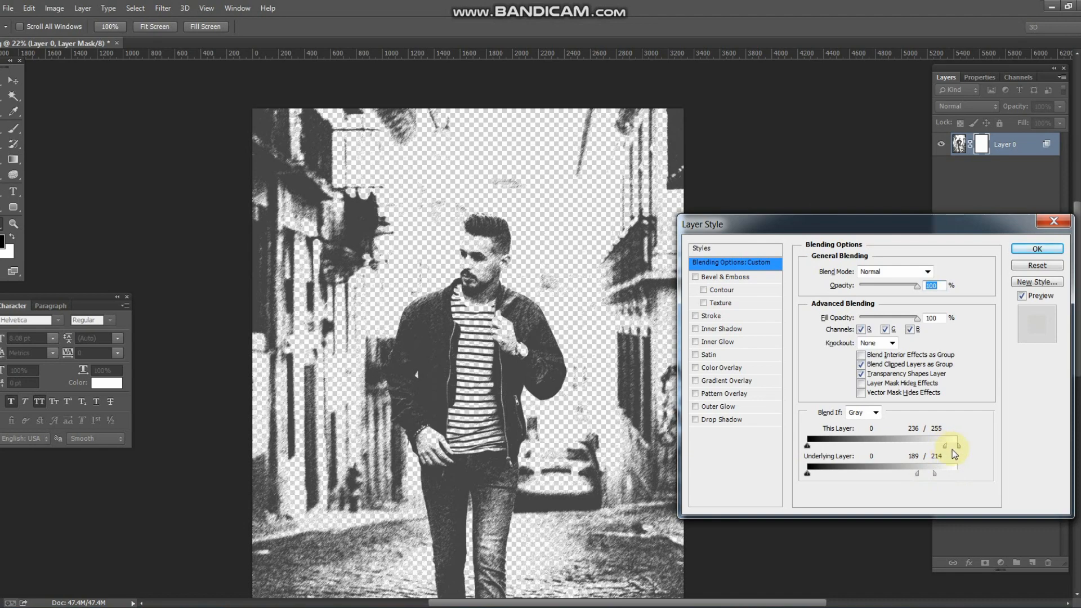
{"action": "left_click_drag", "start_coordinate": [946, 447], "coordinate": [957, 446]}
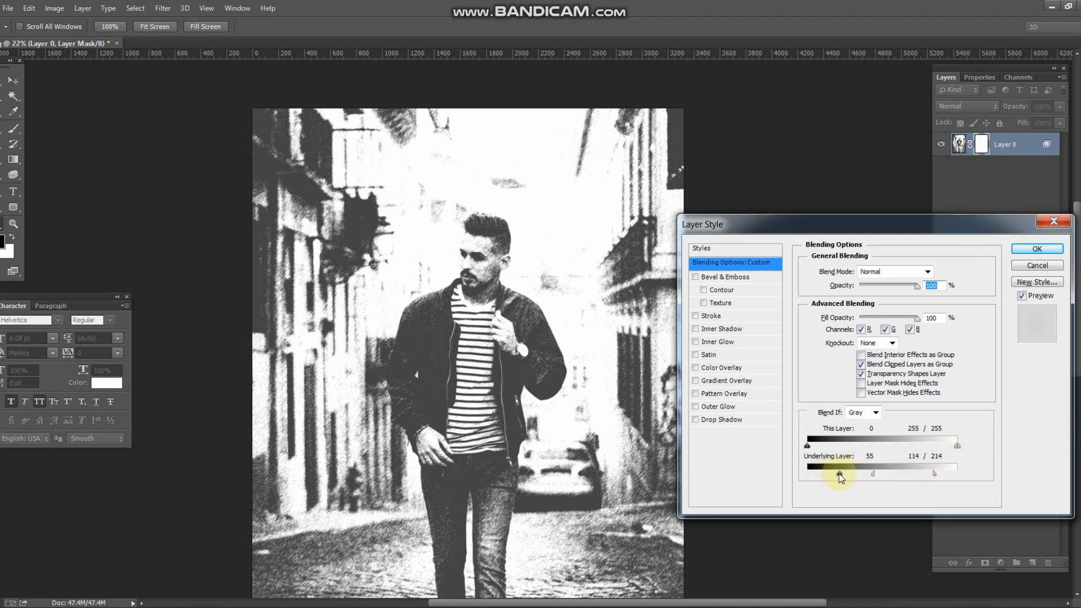
{"action": "mouse_move", "coordinate": [829, 448]}
{"action": "left_mouse_down"}
{"action": "mouse_move", "coordinate": [853, 447]}
{"action": "mouse_move", "coordinate": [838, 450]}
{"action": "left_mouse_up"}
{"action": "left_click_drag", "start_coordinate": [955, 446], "coordinate": [988, 454]}
{"action": "left_click_drag", "start_coordinate": [957, 472], "coordinate": [959, 473]}
{"action": "left_click", "coordinate": [1037, 249]}
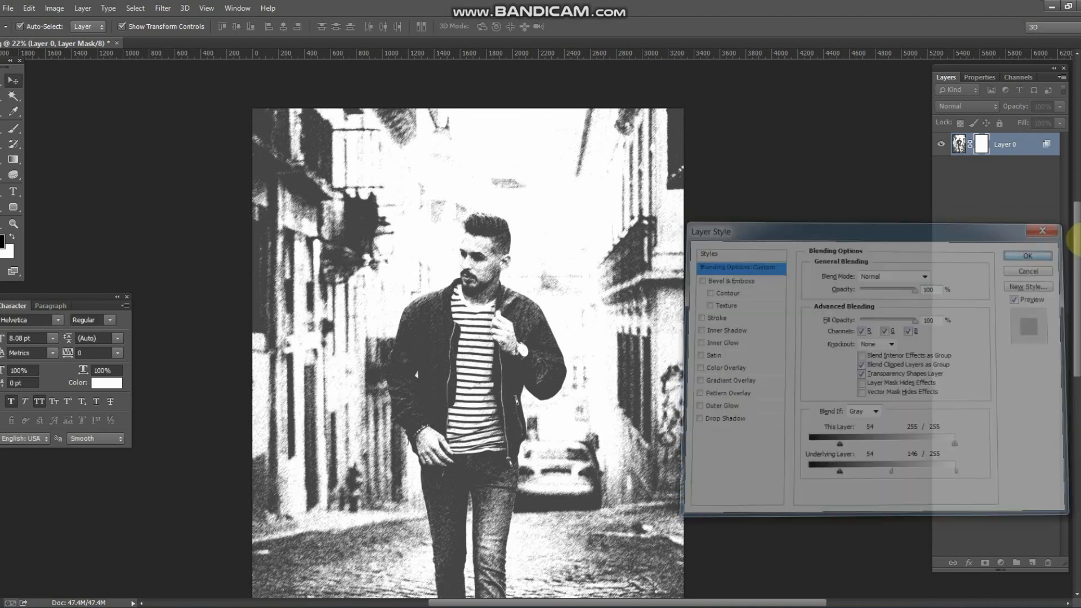
Brighten Layer 0's image midtones with a Levels adjustment, setting the midtone input to 1.24.
{"action": "key", "text": "ctrl+0"}
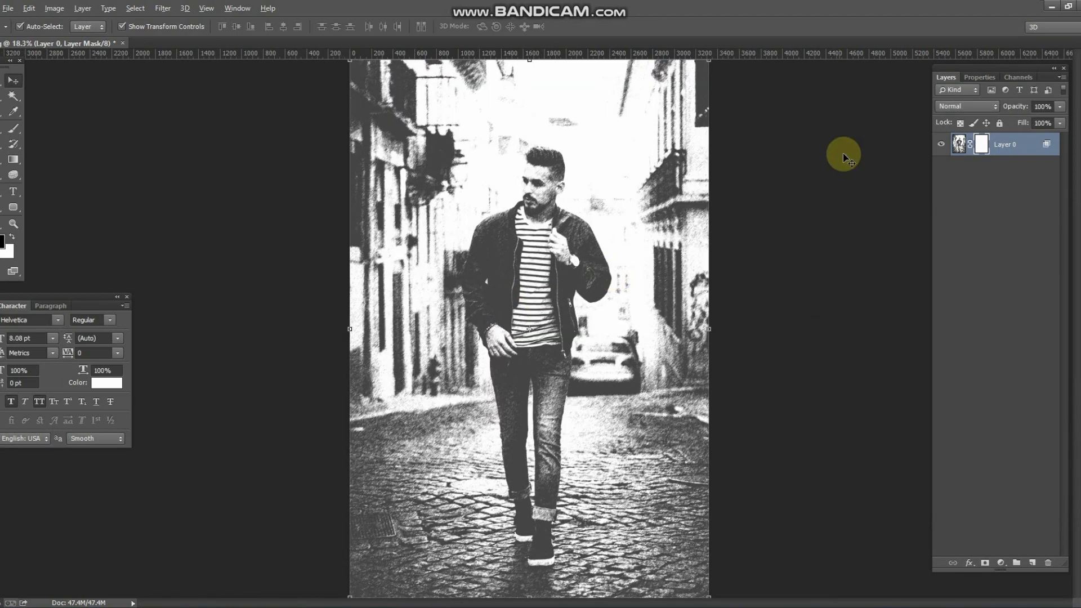
{"action": "left_click", "coordinate": [958, 144]}
{"action": "key", "text": "ctrl+l"}
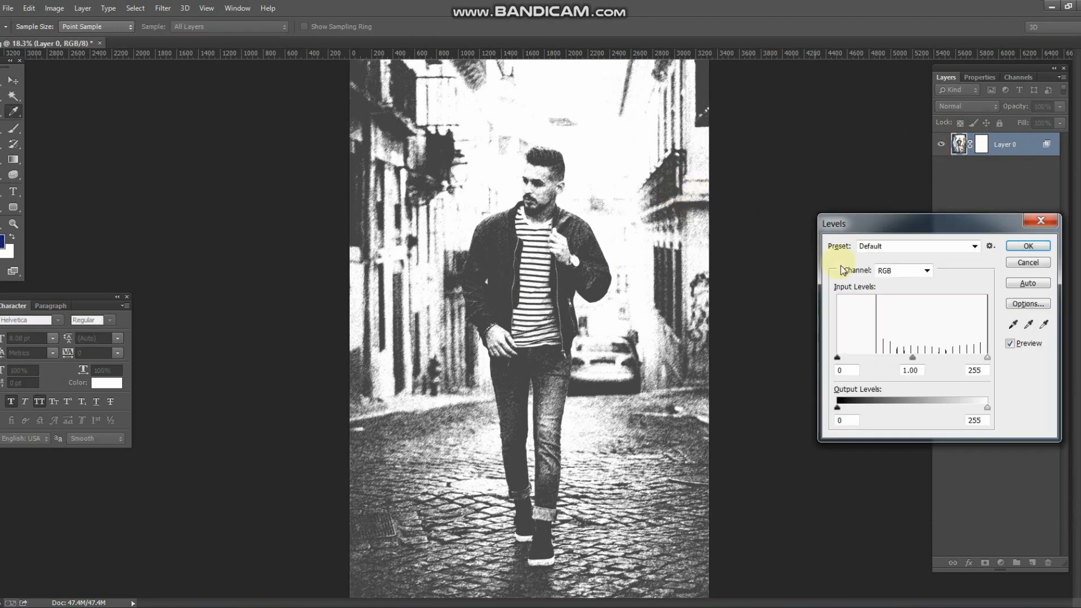
{"action": "left_click_drag", "start_coordinate": [911, 359], "coordinate": [901, 355]}
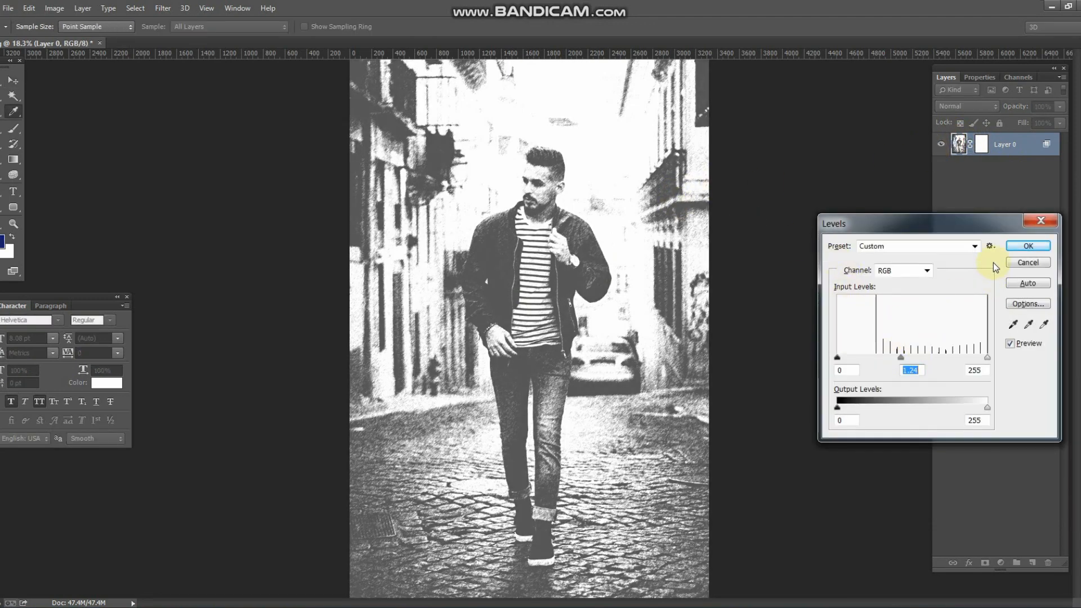
{"action": "left_click", "coordinate": [1028, 246]}
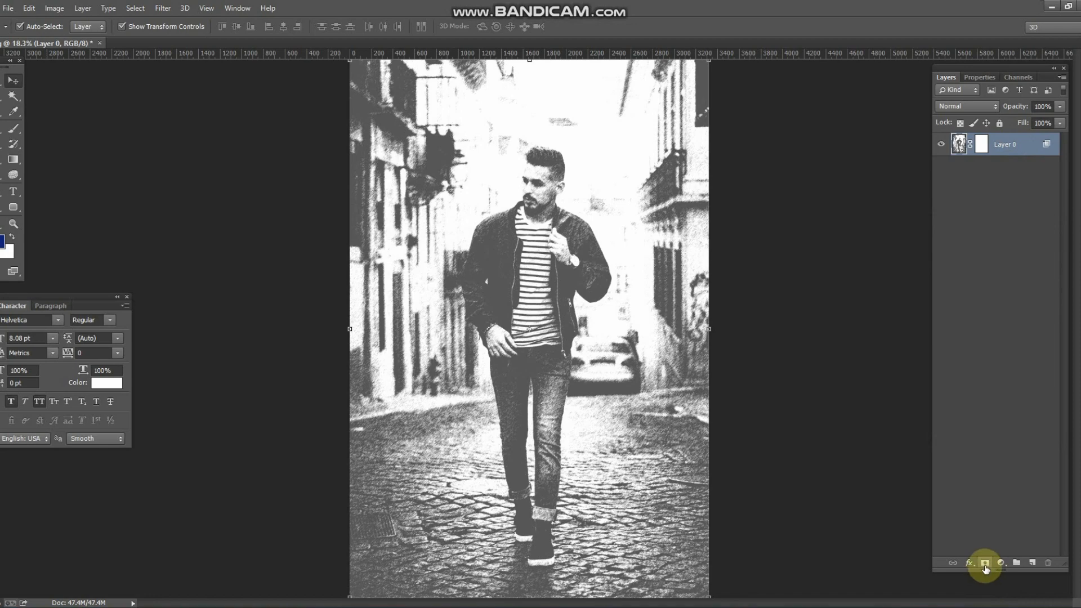
Add a vector mask to Layer 0 and try drawing a reversed linear gradient across the photo.
{"action": "left_click", "coordinate": [985, 563]}
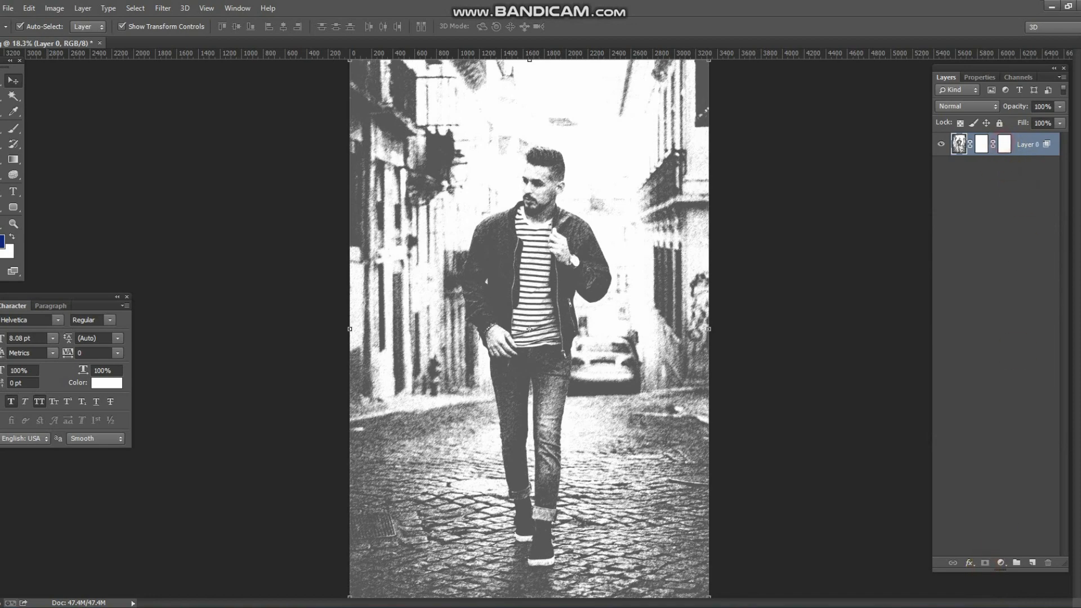
{"action": "left_click", "coordinate": [13, 159]}
{"action": "left_click_drag", "start_coordinate": [736, 260], "coordinate": [517, 291]}
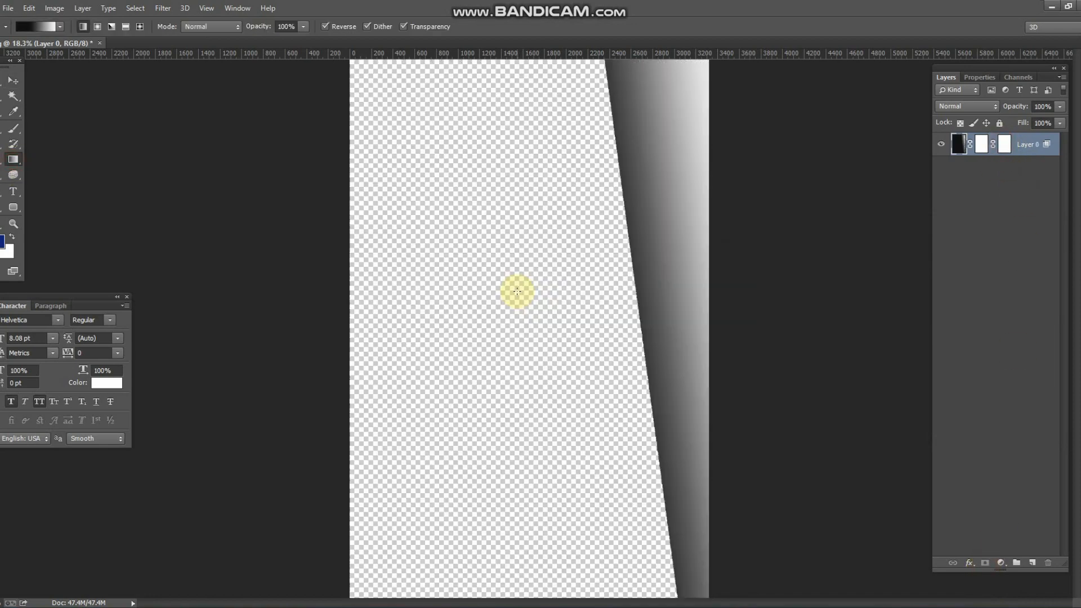
{"action": "key", "text": "ctrl+z"}
{"action": "left_click_drag", "start_coordinate": [651, 261], "coordinate": [79, 430]}
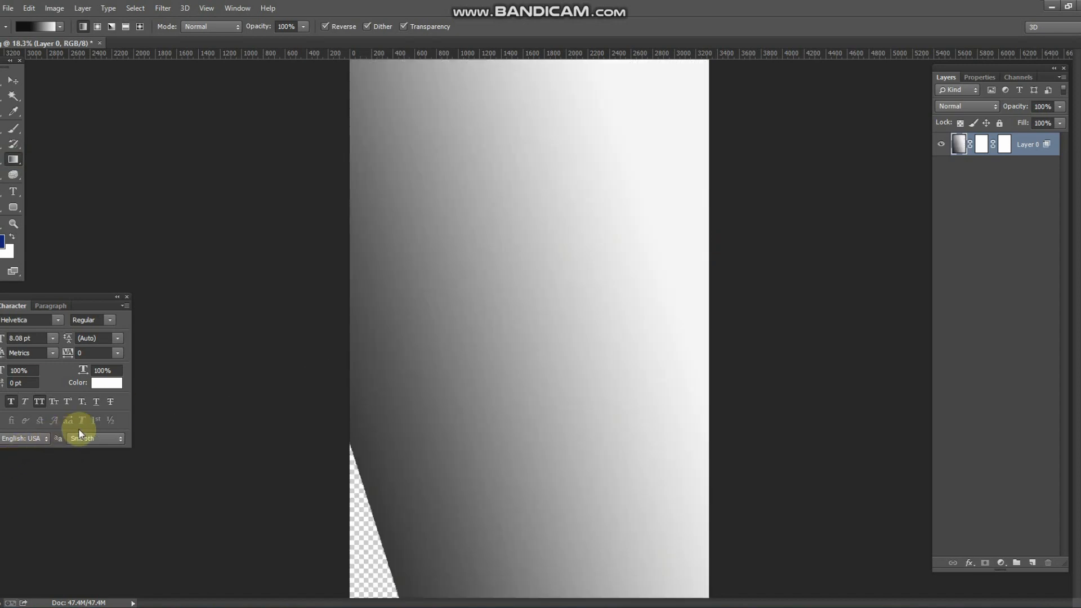
{"action": "key", "text": "ctrl+z"}
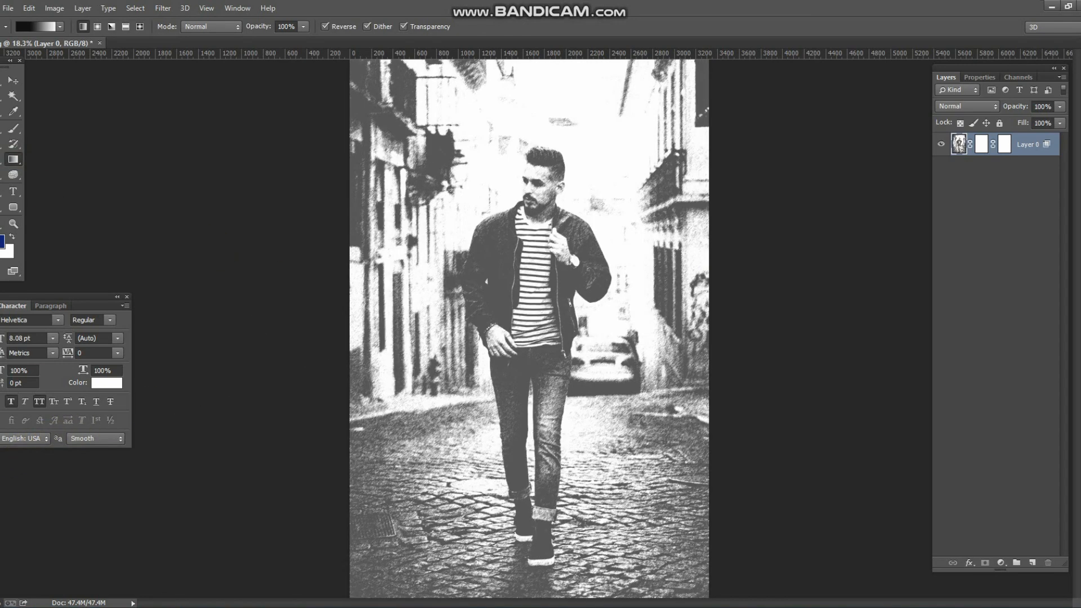
Undo the added vector mask and the Levels adjustment on Layer 0.
{"action": "left_click", "coordinate": [13, 79]}
{"action": "key", "text": "ctrl+alt+z"}
{"action": "key", "text": "ctrl+alt+z"}
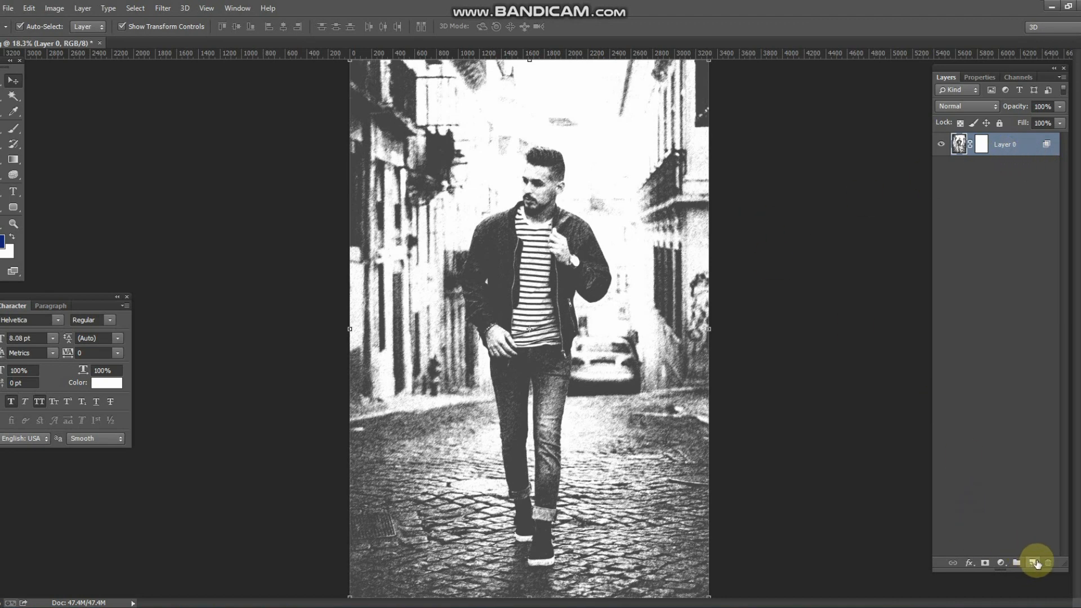
Add a Solid Color fill layer above Layer 0, accepting the dark blue #112274.
{"action": "left_click", "coordinate": [1002, 562]}
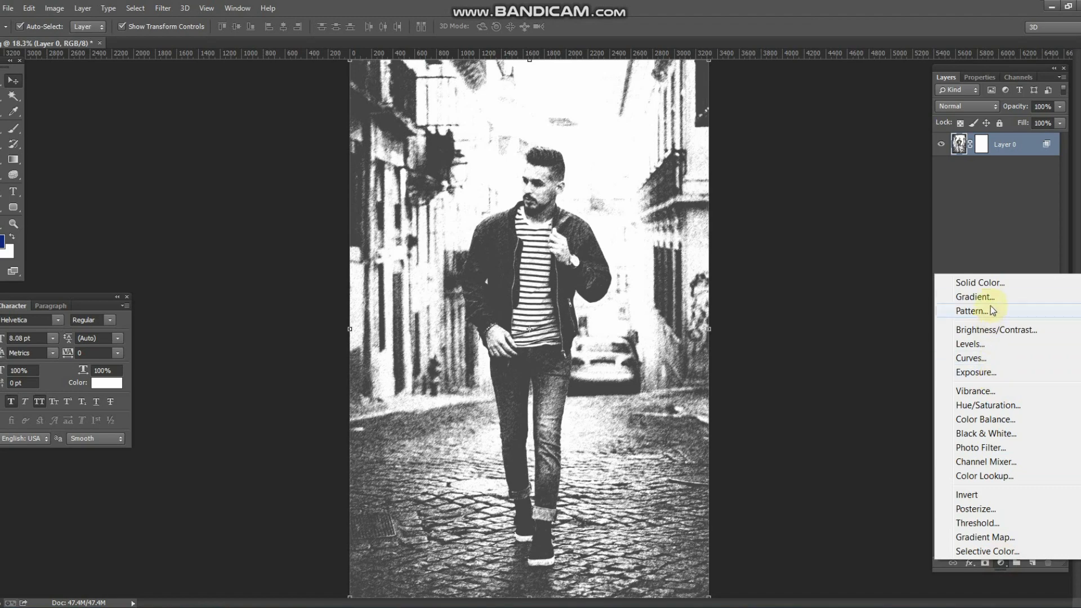
{"action": "left_click", "coordinate": [981, 283]}
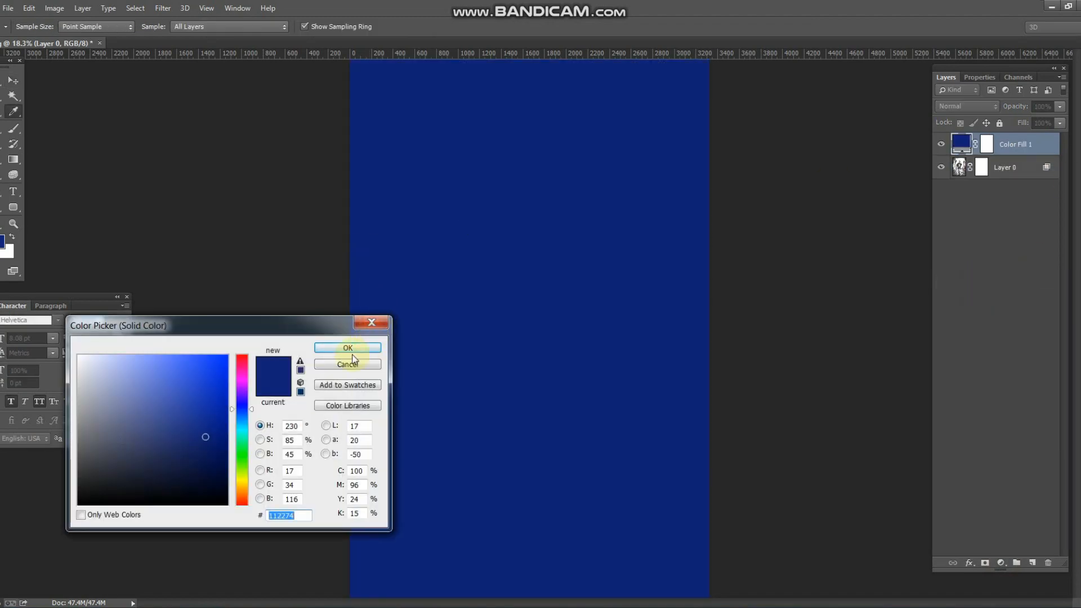
{"action": "left_click", "coordinate": [360, 330]}
Set the foreground color to the neutral gray #686868.
{"action": "left_click", "coordinate": [3, 241]}
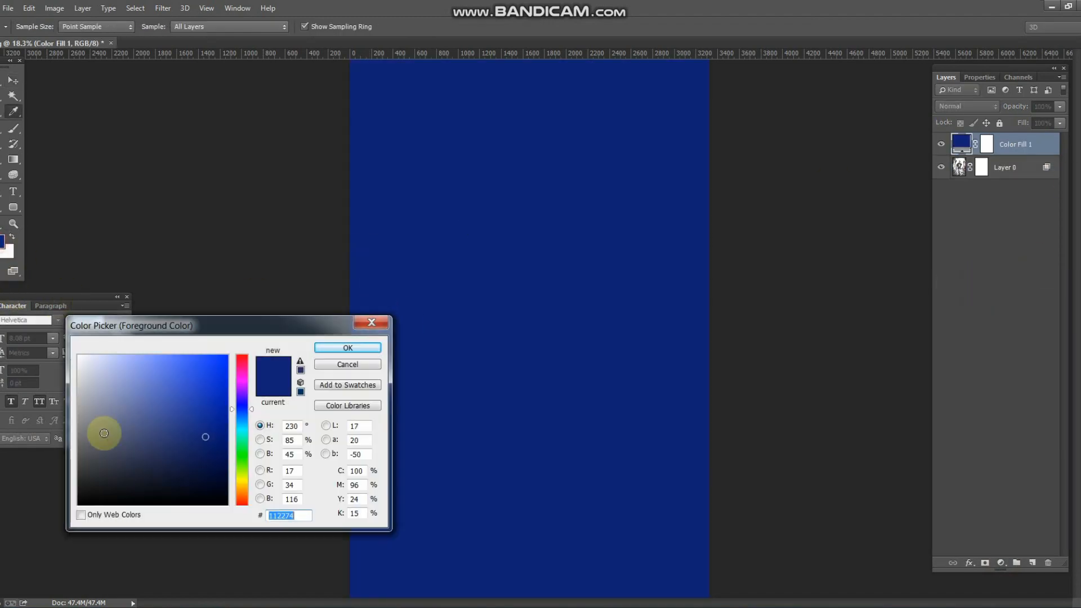
{"action": "left_click", "coordinate": [96, 497]}
{"action": "left_click_drag", "start_coordinate": [96, 497], "coordinate": [43, 444]}
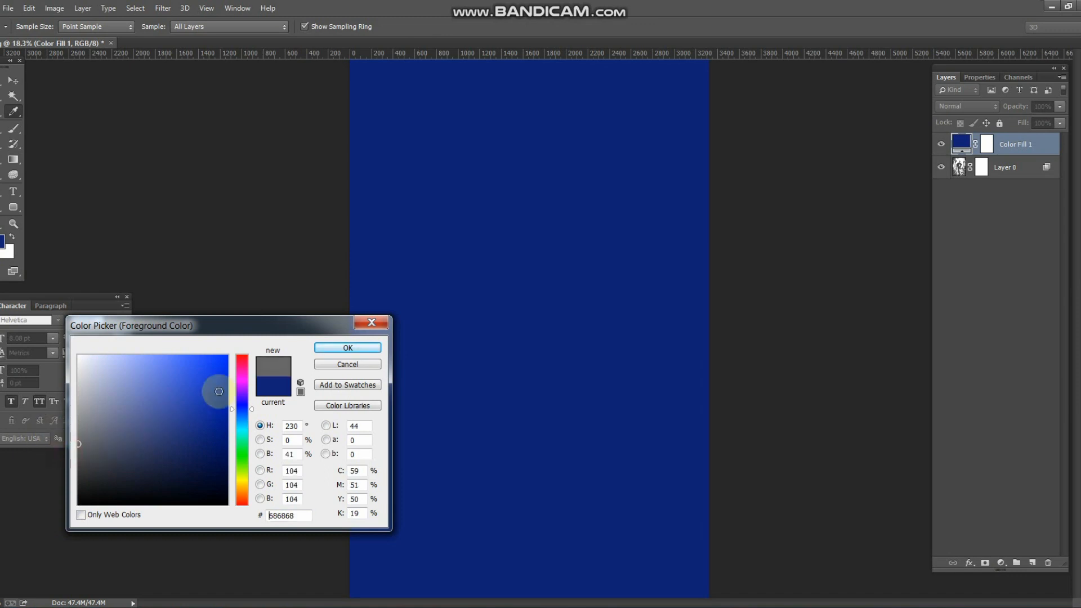
{"action": "left_click", "coordinate": [340, 349]}
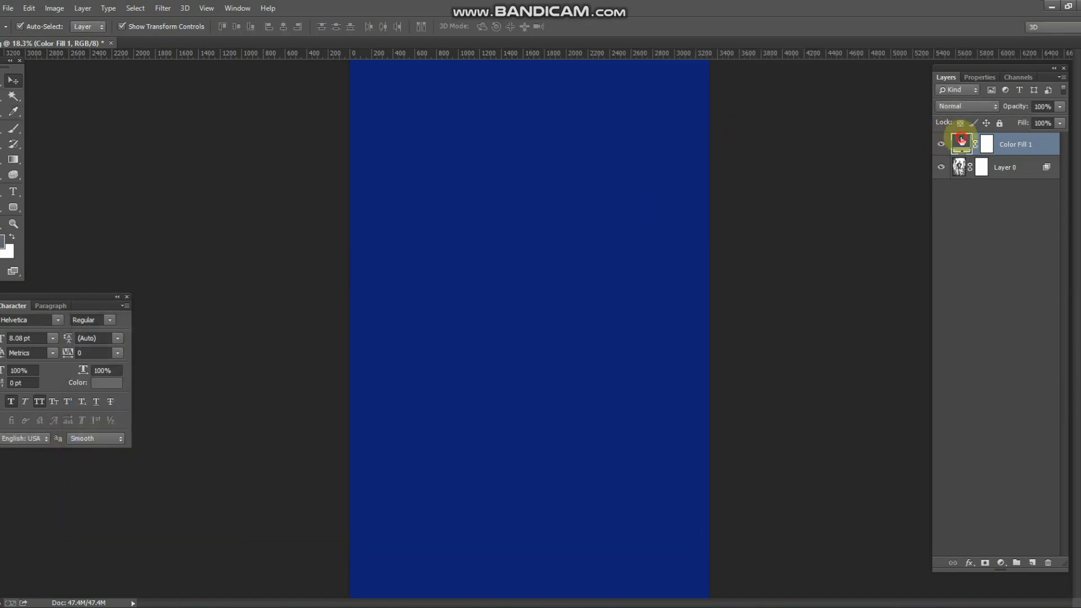
Recolor the Color Fill 1 layer to gray #767676 and set its blend mode to Color Dodge.
{"action": "double_click", "coordinate": [961, 140]}
{"action": "left_click_drag", "start_coordinate": [157, 434], "coordinate": [29, 440]}
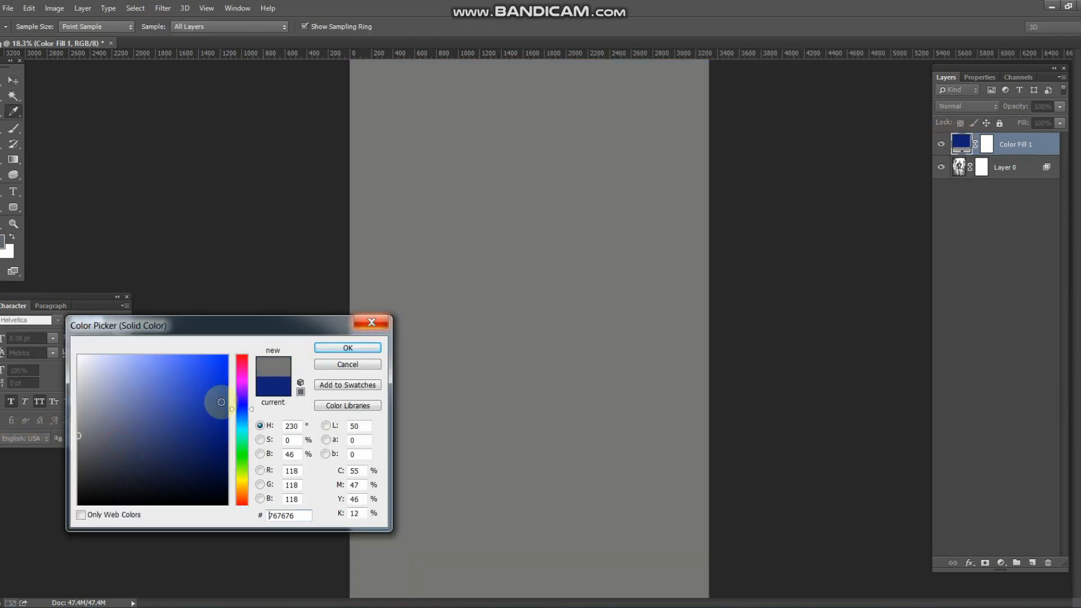
{"action": "left_click", "coordinate": [331, 349]}
{"action": "left_click", "coordinate": [969, 106]}
{"action": "left_click", "coordinate": [970, 105]}
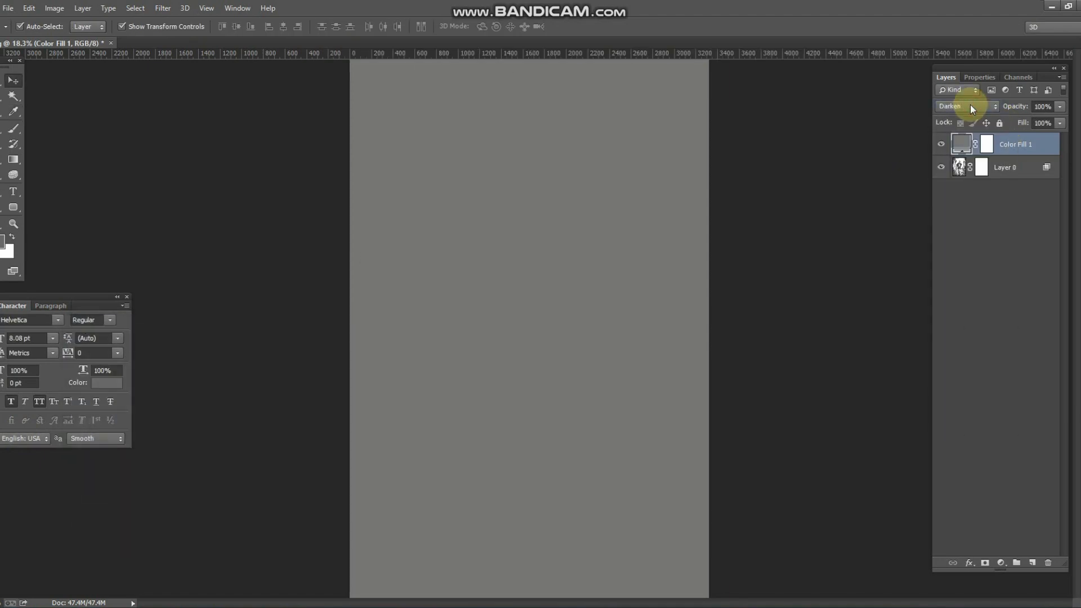
{"action": "scroll", "coordinate": [970, 105], "scroll_direction": "down", "scroll_amount": 4}
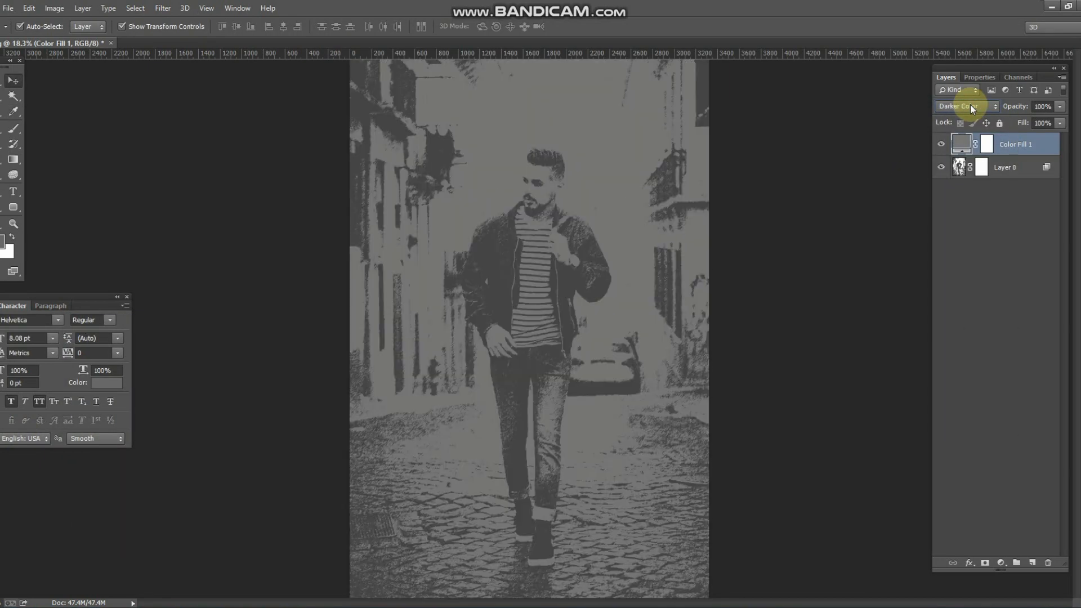
{"action": "scroll", "coordinate": [970, 104], "scroll_direction": "down", "scroll_amount": 3}
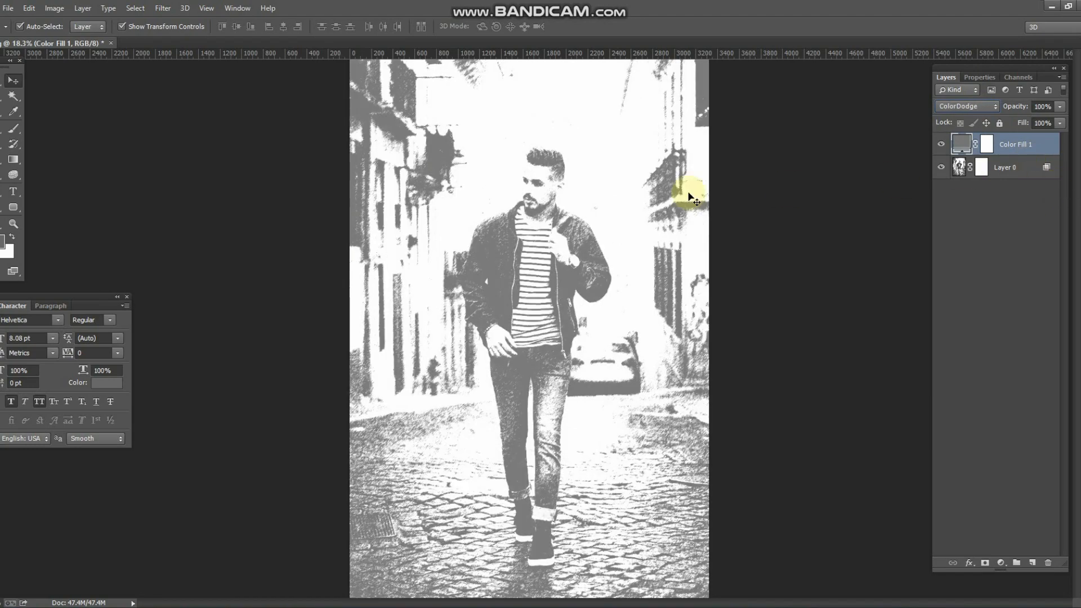
Draw reversed linear gradients on Color Fill 1's mask, ending with a diagonal one from the photo's lower left to its upper right.
{"action": "left_click", "coordinate": [986, 144]}
{"action": "left_click", "coordinate": [13, 160]}
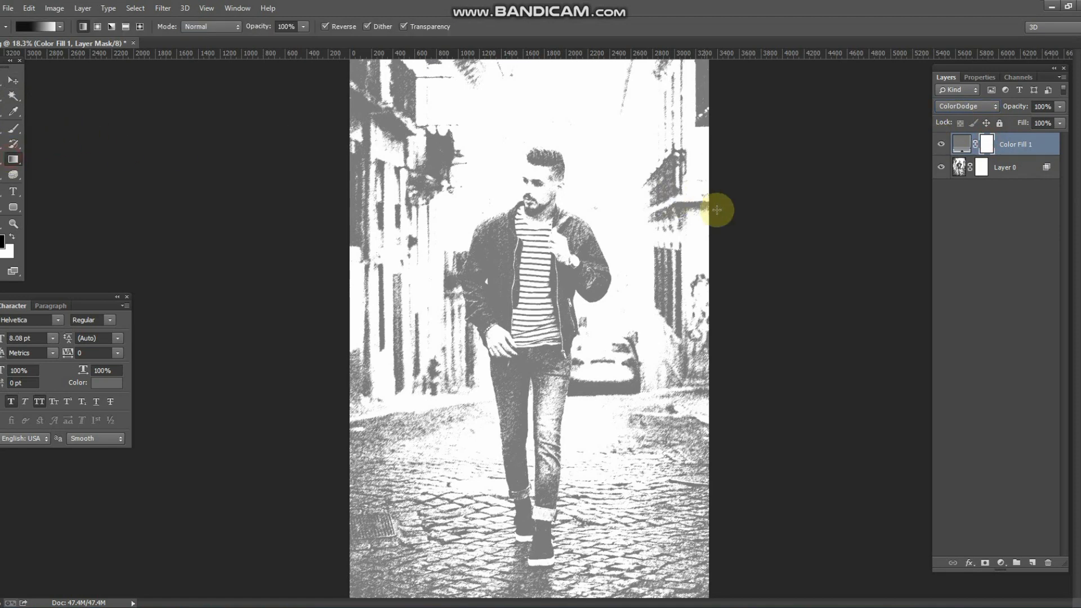
{"action": "left_click_drag", "start_coordinate": [782, 210], "coordinate": [322, 310]}
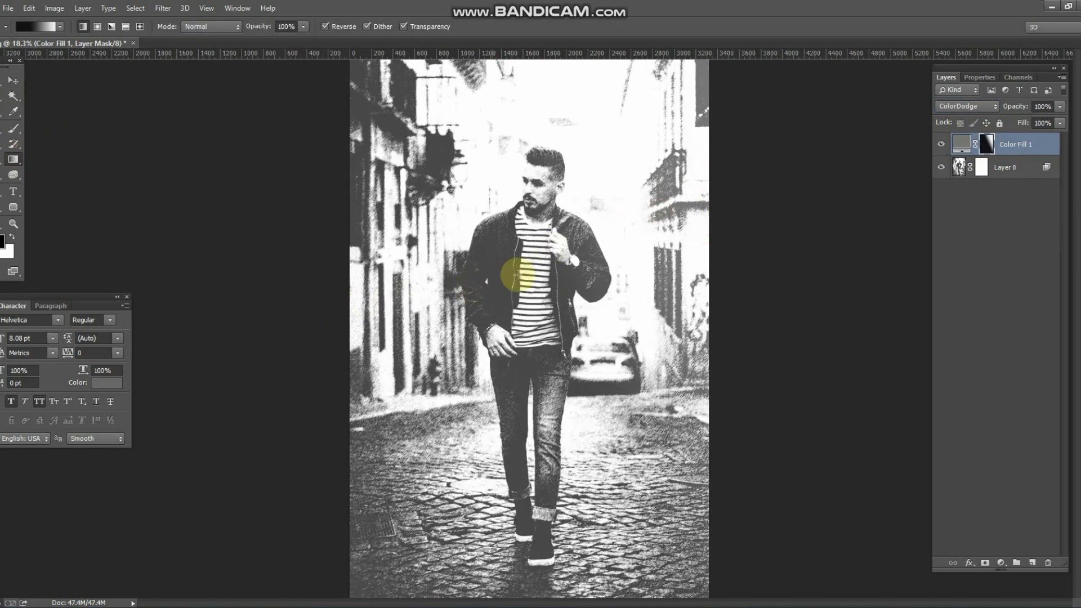
{"action": "left_click_drag", "start_coordinate": [597, 236], "coordinate": [318, 410]}
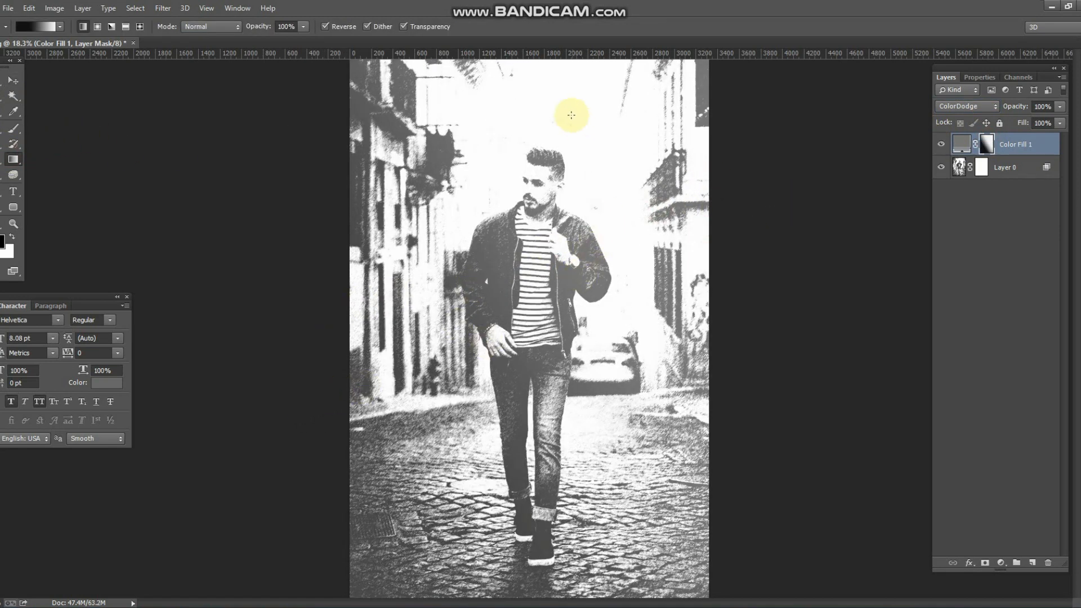
{"action": "left_click_drag", "start_coordinate": [560, 180], "coordinate": [482, 411]}
{"action": "left_click_drag", "start_coordinate": [379, 419], "coordinate": [555, 289]}
{"action": "left_click_drag", "start_coordinate": [388, 417], "coordinate": [664, 96]}
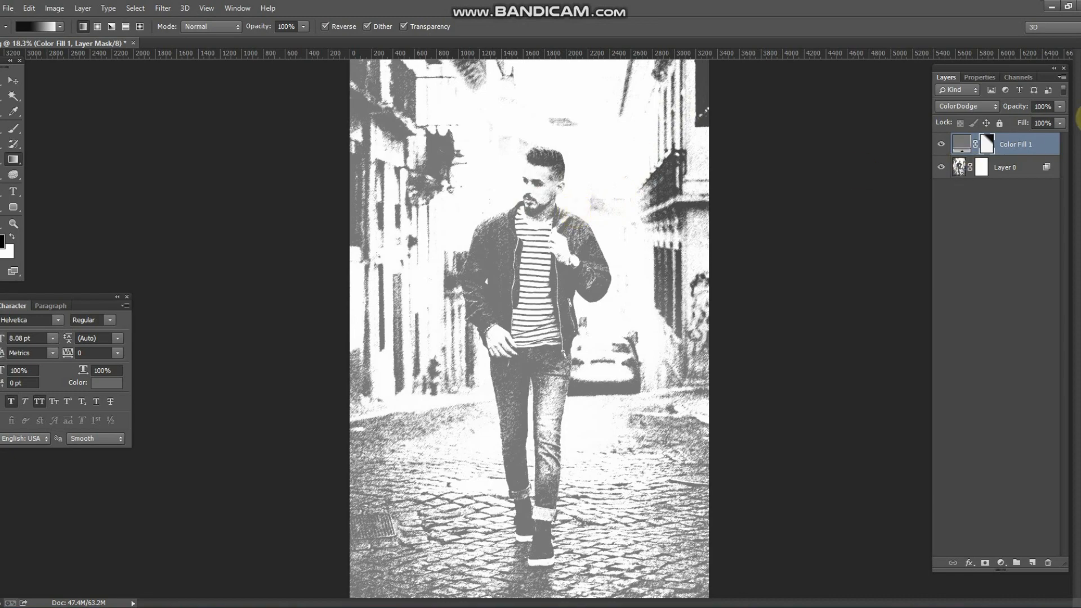
{"action": "left_click", "coordinate": [13, 80]}
{"action": "left_click", "coordinate": [103, 125]}
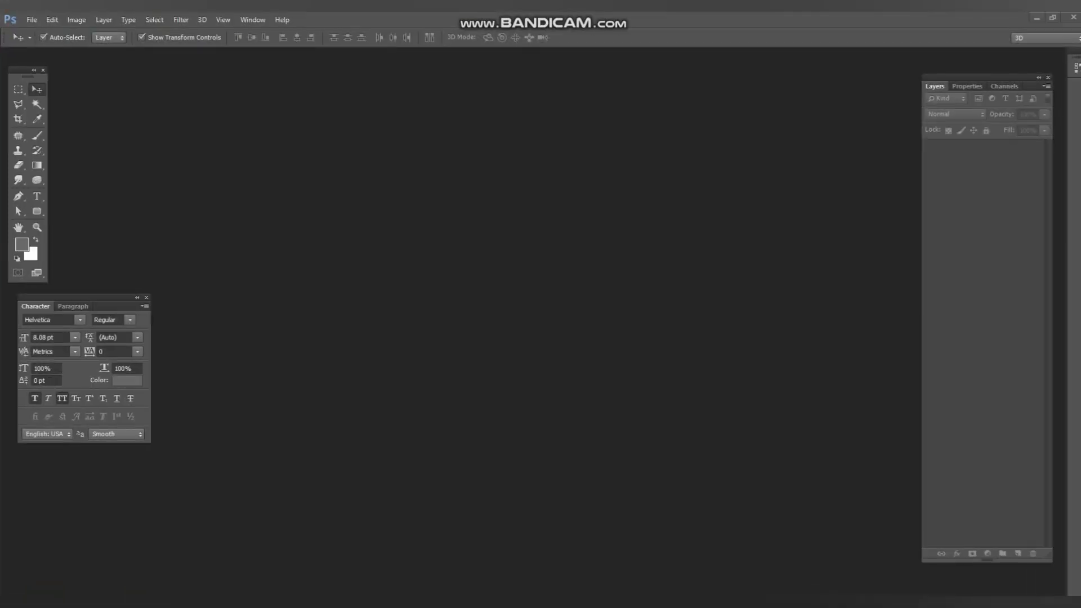
Open the spiral notebook photo book.jpg from the file explorer as a new document.
{"action": "key", "text": "alt+Tab"}
{"action": "left_click_drag", "start_coordinate": [742, 197], "coordinate": [457, 230]}
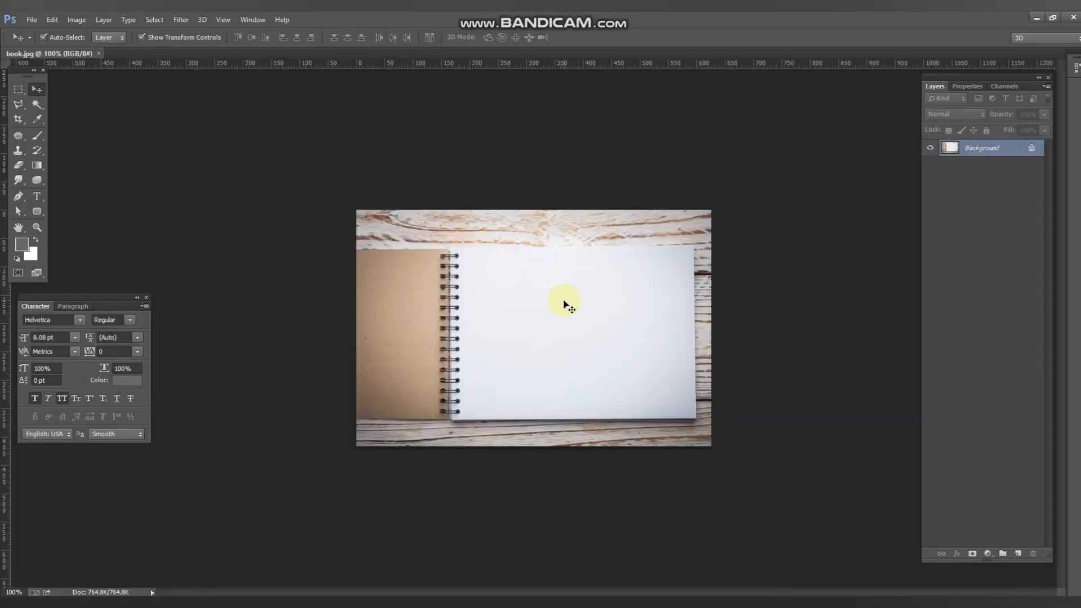
{"action": "scroll", "coordinate": [566, 305], "scroll_direction": "up", "scroll_amount": 3}
{"action": "scroll", "coordinate": [566, 305], "scroll_direction": "up", "scroll_amount": 1}
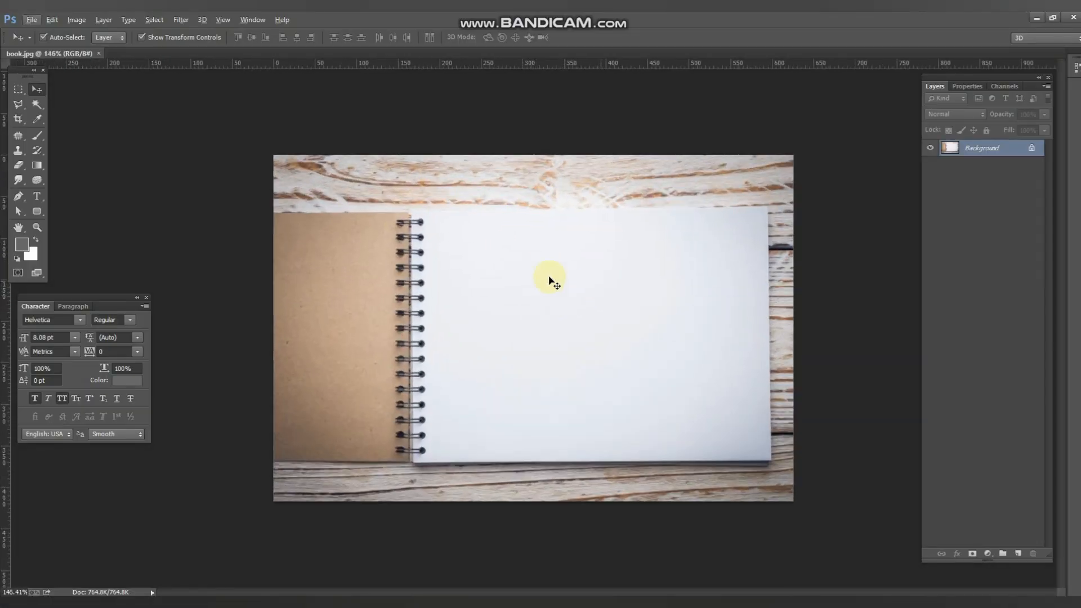
Place the exported gg sketch image into the notebook document.
{"action": "left_click", "coordinate": [91, 603]}
{"action": "left_click_drag", "start_coordinate": [359, 210], "coordinate": [646, 281]}
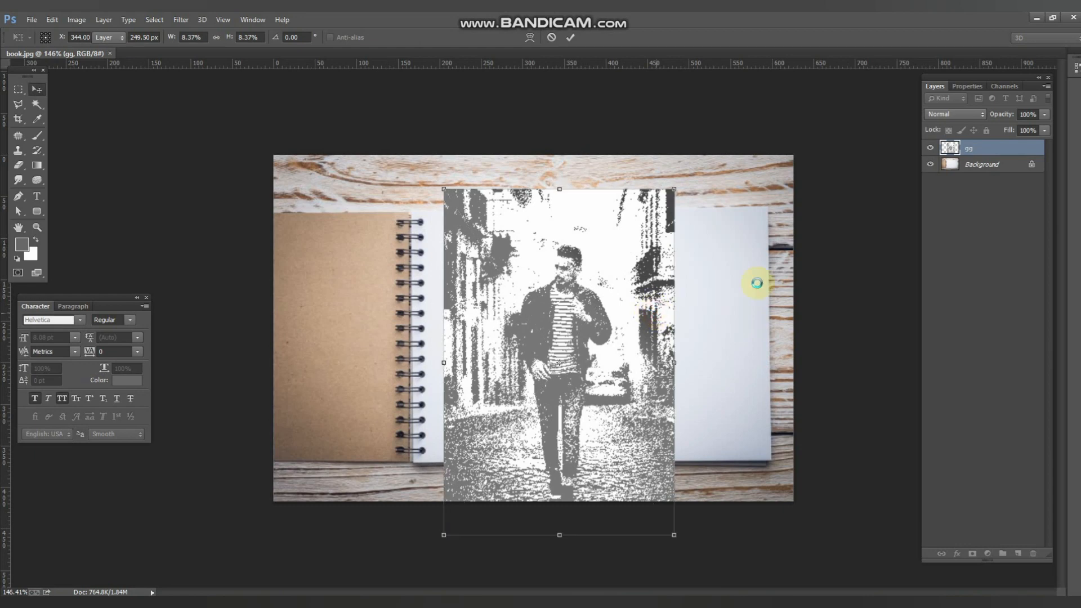
{"action": "key", "text": "Return"}
Enlarge the gg layer proportionally to about 12.9% and position it over the notebook's white page.
{"action": "left_click_drag", "start_coordinate": [597, 259], "coordinate": [624, 280]}
{"action": "key", "text": "ctrl+t"}
{"action": "left_click_drag", "start_coordinate": [707, 203], "coordinate": [773, 114]}
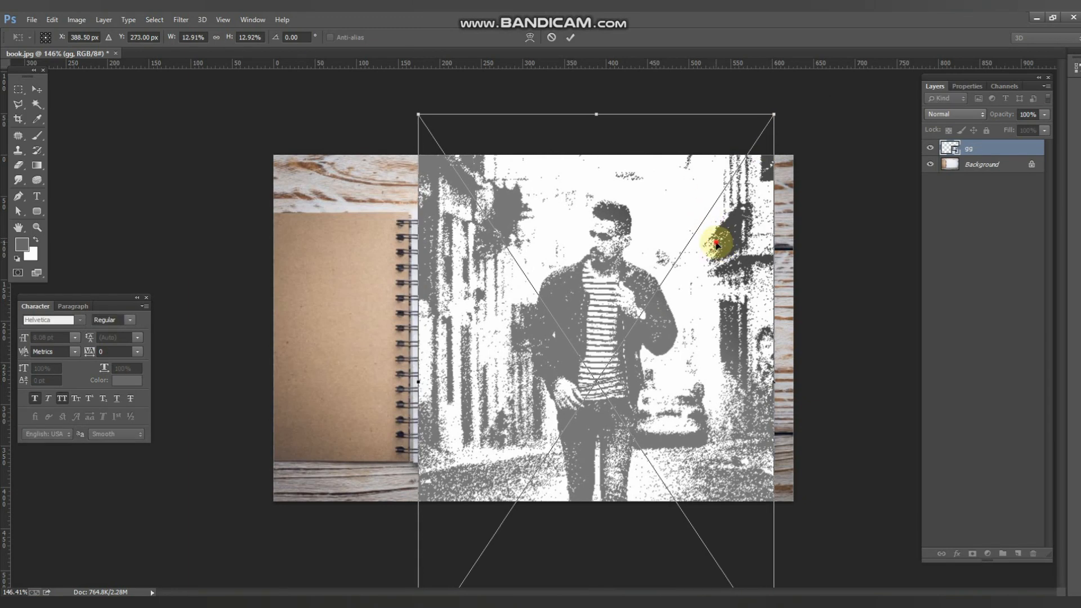
{"action": "key", "text": "Return"}
{"action": "left_click_drag", "start_coordinate": [701, 251], "coordinate": [696, 259]}
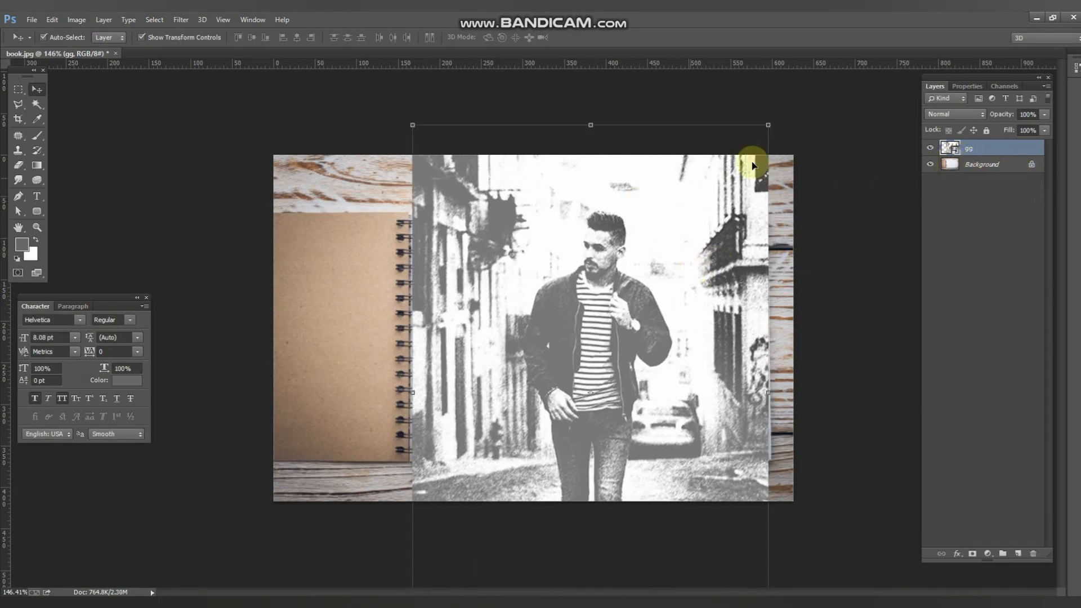
{"action": "left_click_drag", "start_coordinate": [639, 231], "coordinate": [201, 253]}
{"action": "left_click_drag", "start_coordinate": [286, 251], "coordinate": [734, 221]}
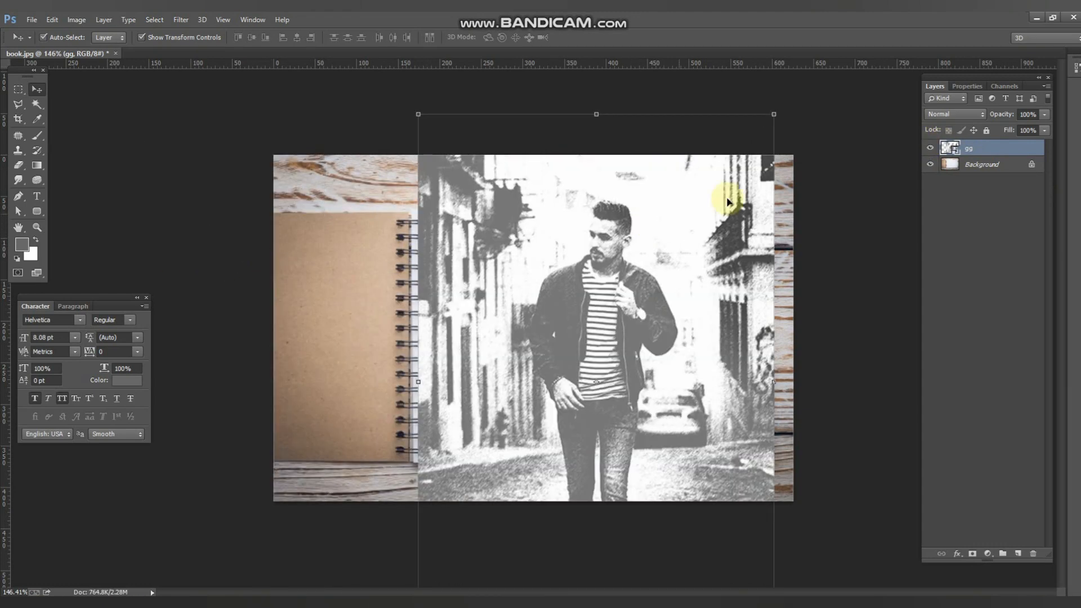
Set the gg layer's blend mode to Multiply and shift it slightly down and left to line up with the page.
{"action": "left_click", "coordinate": [940, 114]}
{"action": "left_click", "coordinate": [935, 172]}
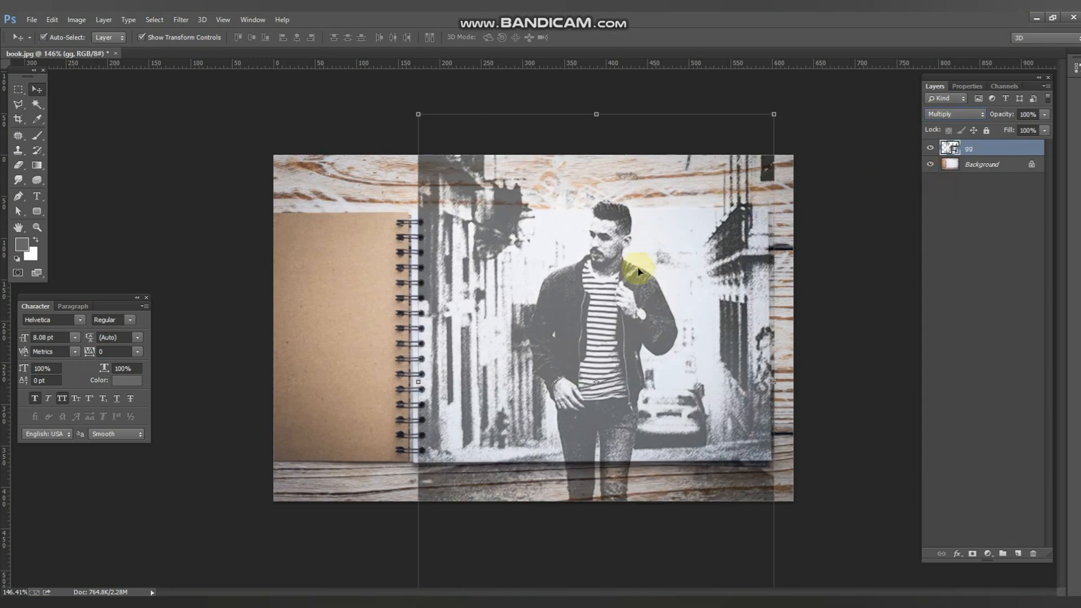
{"action": "left_click_drag", "start_coordinate": [639, 269], "coordinate": [635, 287]}
{"action": "key", "text": "Left"}
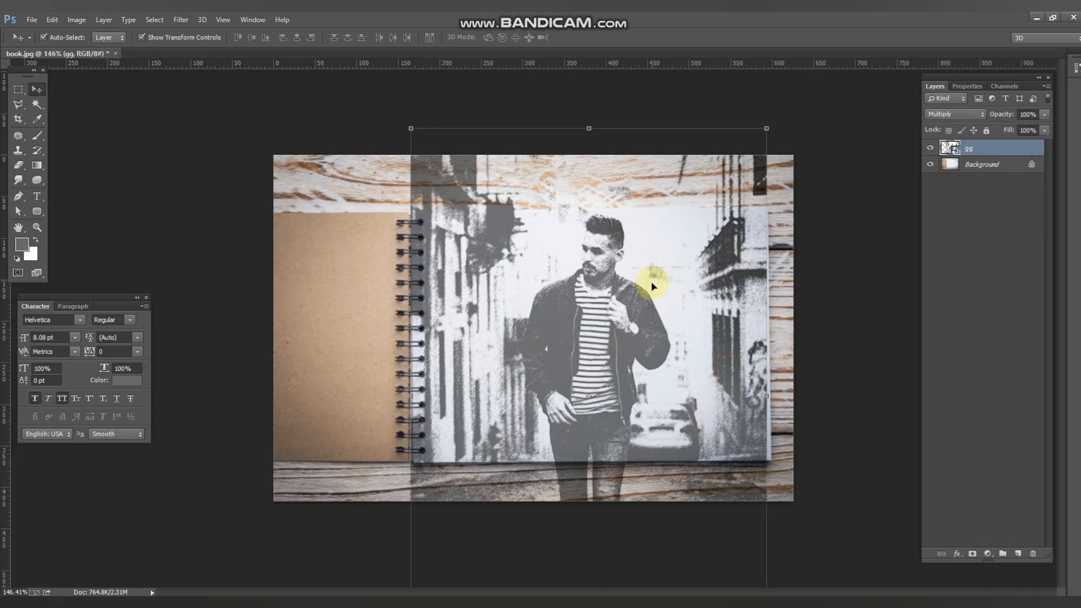
Trace the outline of the notebook's white page with the Pen tool and convert the path to a selection.
{"action": "key", "text": "ctrl+plus"}
{"action": "key", "text": "p"}
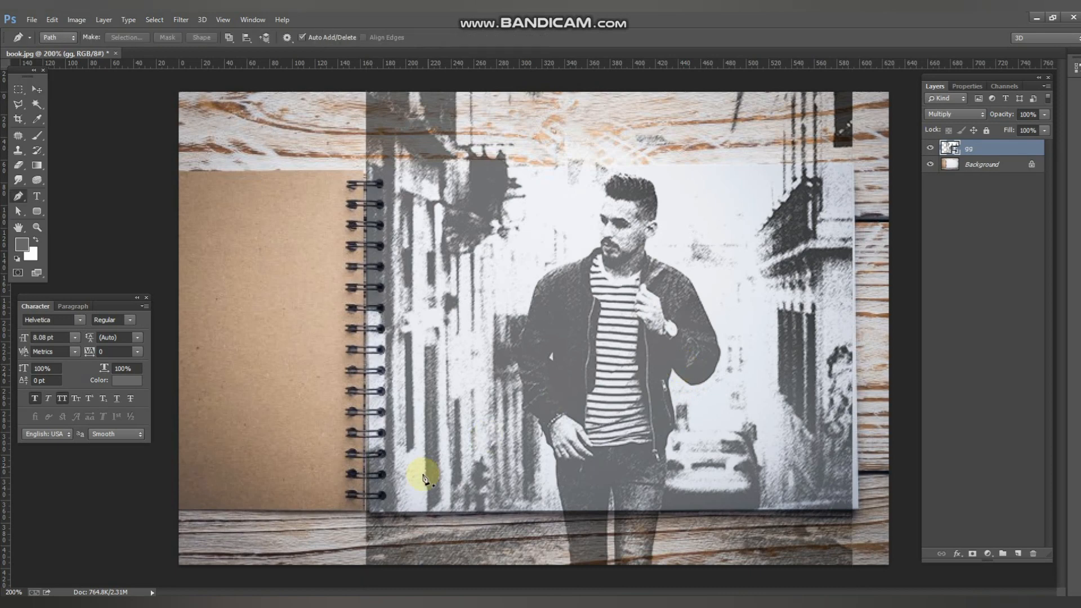
{"action": "left_click", "coordinate": [858, 509]}
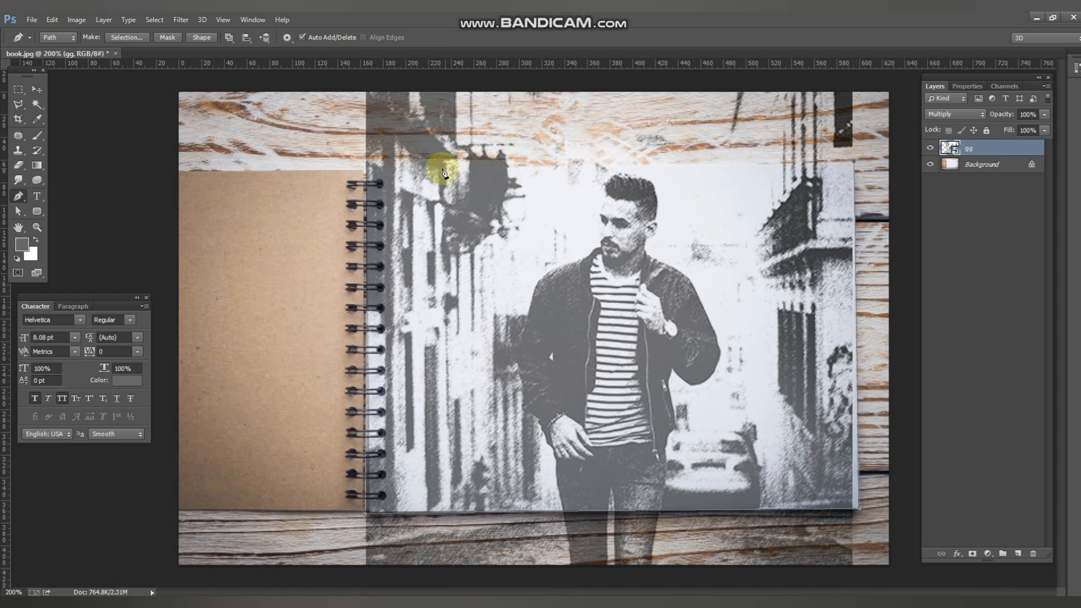
{"action": "left_click", "coordinate": [458, 169]}
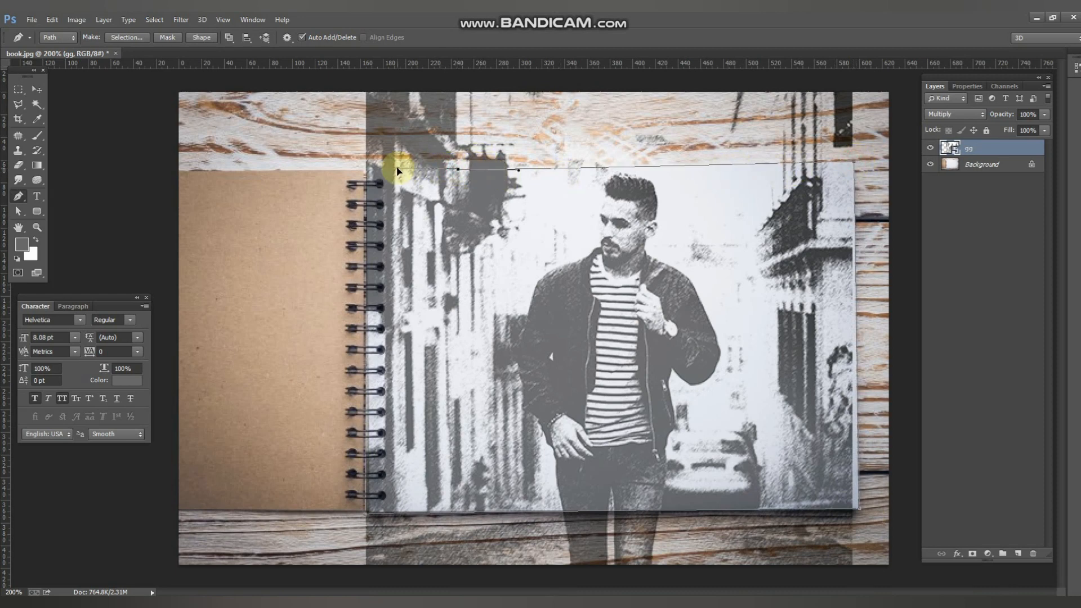
{"action": "scroll", "coordinate": [354, 171], "scroll_direction": "down", "scroll_amount": 3}
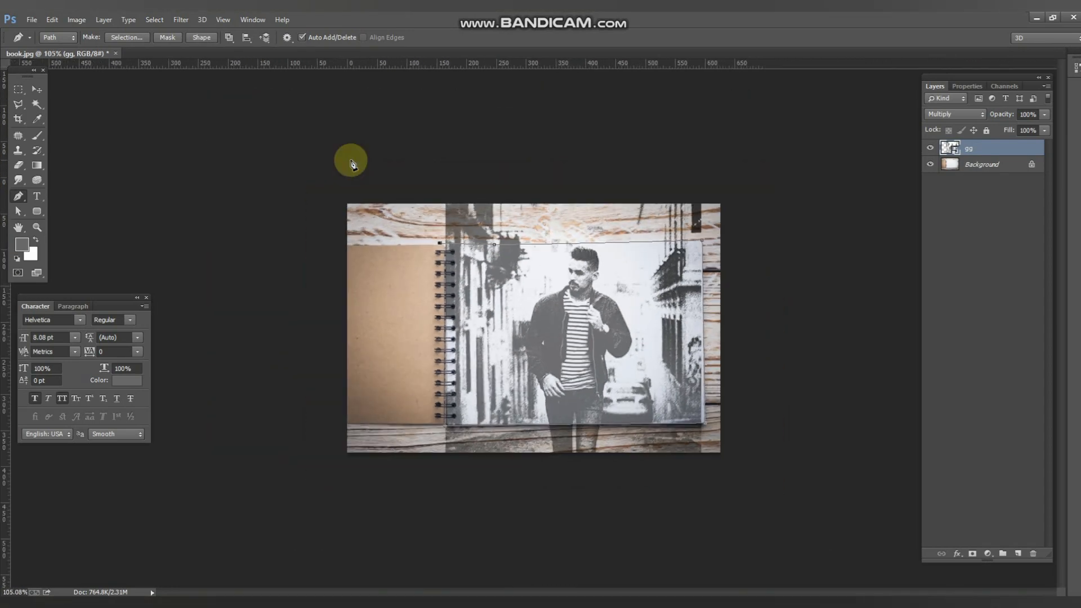
{"action": "left_click", "coordinate": [447, 428]}
{"action": "key", "text": "ctrl+Return"}
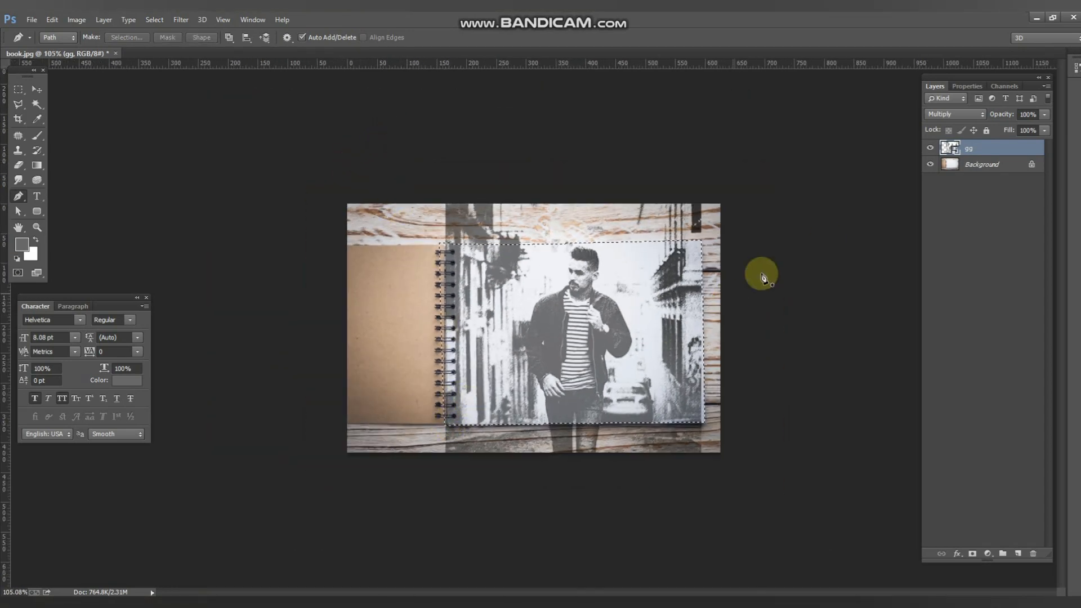
Rasterize the gg smart object layer.
{"action": "right_click", "coordinate": [982, 150]}
{"action": "left_click", "coordinate": [768, 229]}
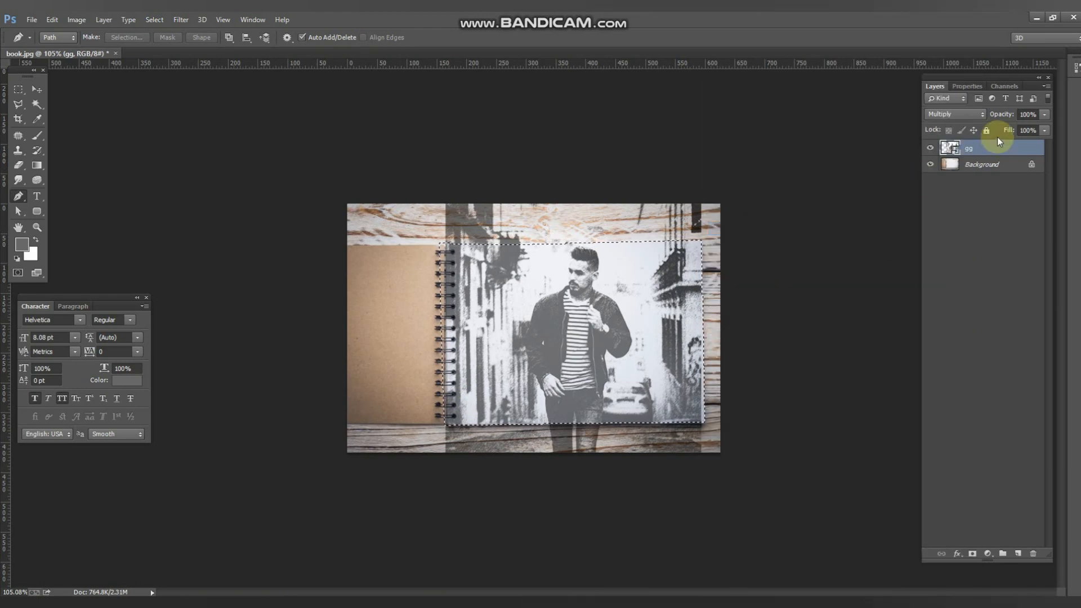
{"action": "right_click", "coordinate": [982, 148]}
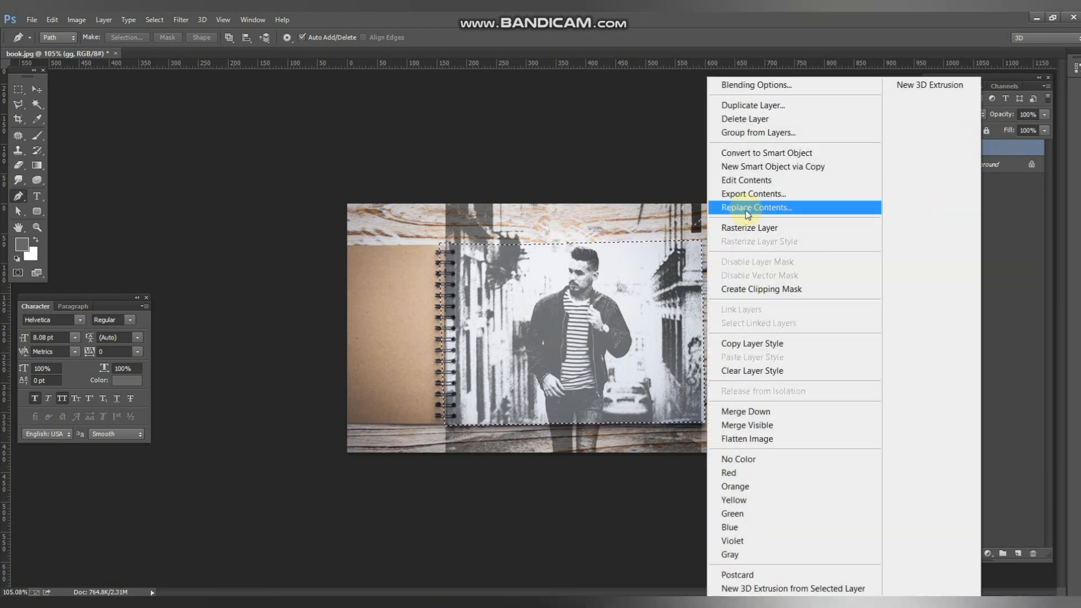
{"action": "left_click", "coordinate": [750, 229]}
Cut the selected page area out of gg, remove the leftover gg layer, and paste the cutout in place.
{"action": "key", "text": "Delete"}
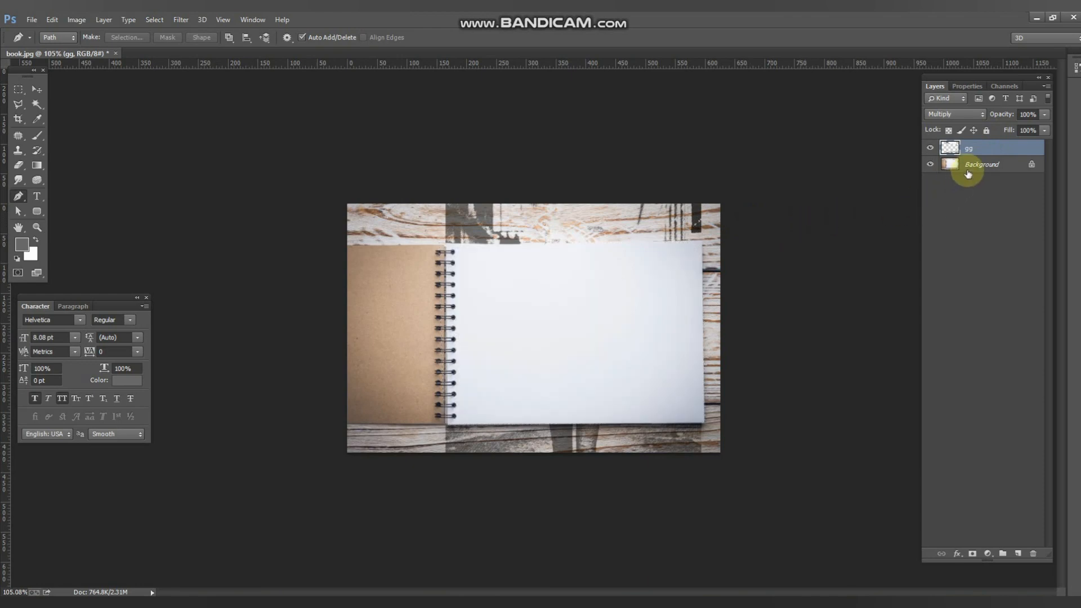
{"action": "key", "text": "Delete"}
{"action": "key", "text": "ctrl+shift+v"}
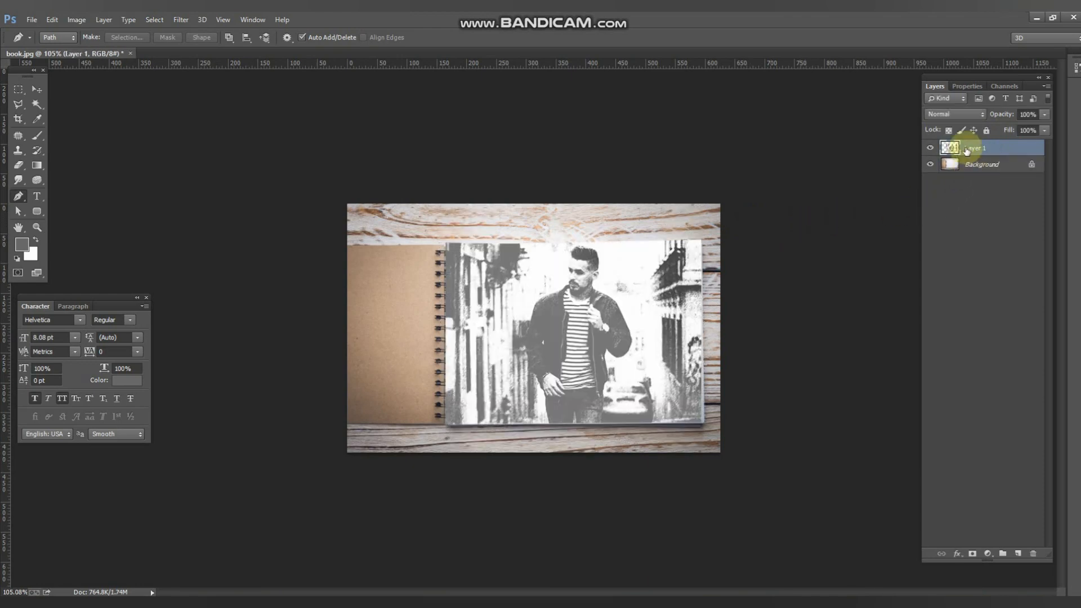
Set Layer 1's blend mode to Multiply and deselect the layer with the Move tool.
{"action": "left_click", "coordinate": [956, 115]}
{"action": "left_click", "coordinate": [946, 163]}
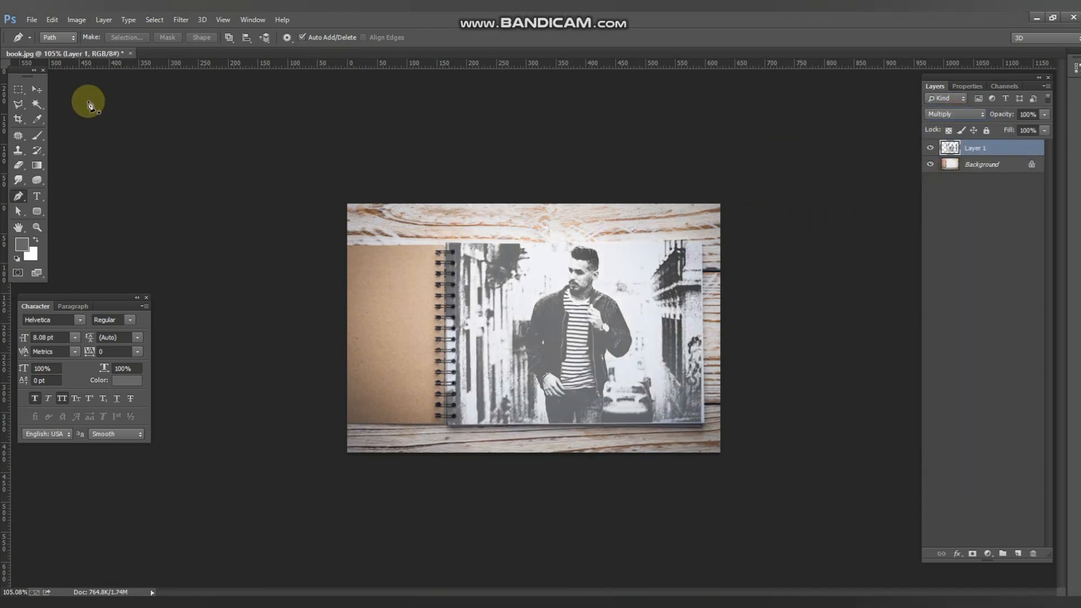
{"action": "left_click", "coordinate": [37, 89]}
{"action": "left_click", "coordinate": [98, 129]}
{"action": "scroll", "coordinate": [432, 276], "scroll_direction": "up", "scroll_amount": 3}
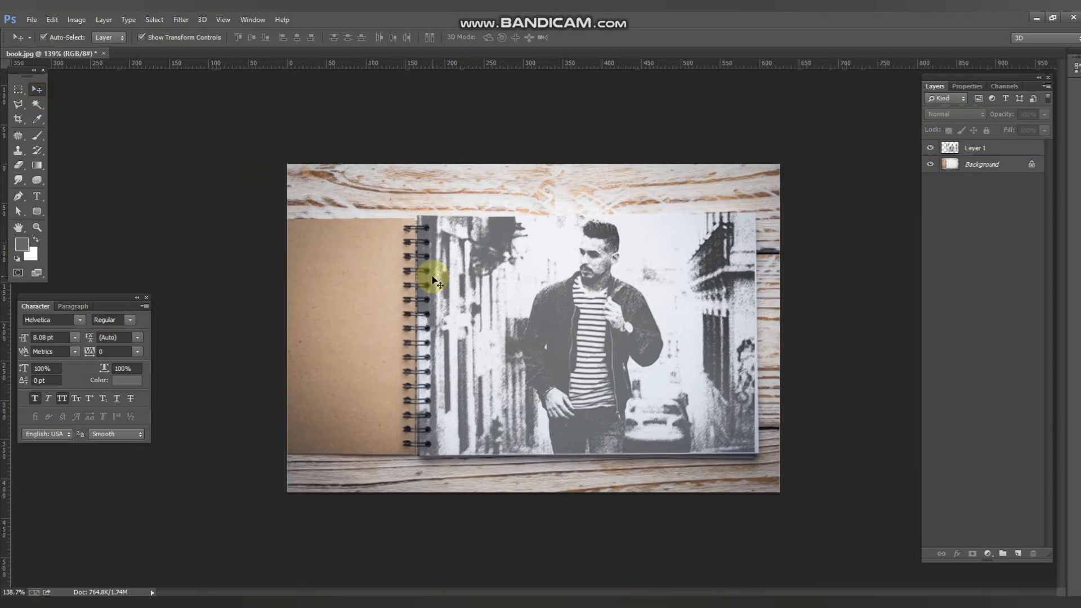
Save the composite as a JPEG named book on Local Disk (E:), replacing the existing file.
{"action": "key", "text": "ctrl+shift+s"}
{"action": "left_click", "coordinate": [195, 443]}
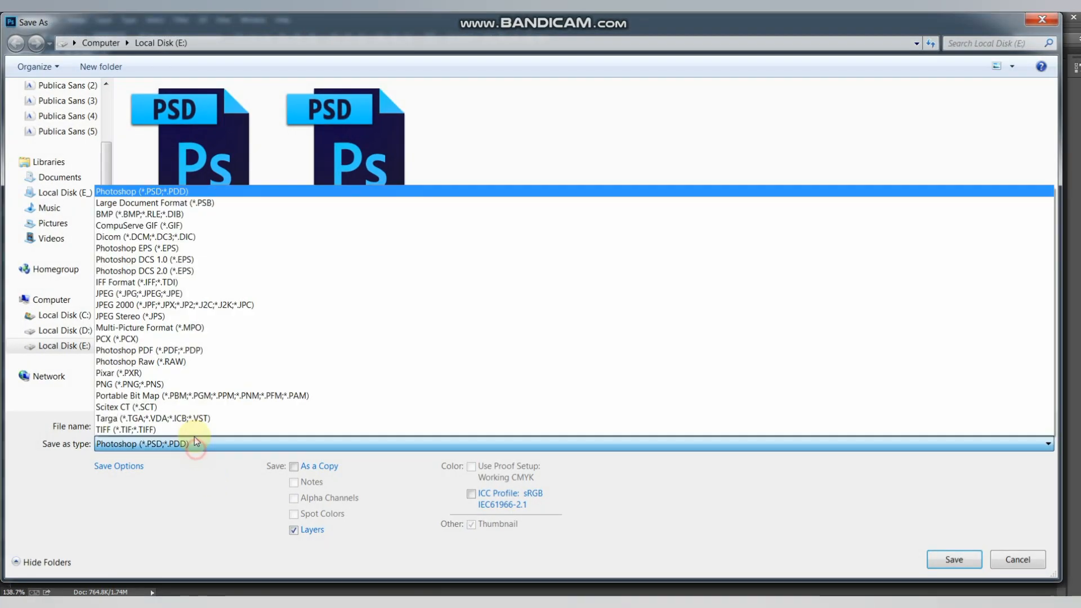
{"action": "left_click", "coordinate": [186, 303]}
{"action": "left_click", "coordinate": [191, 443]}
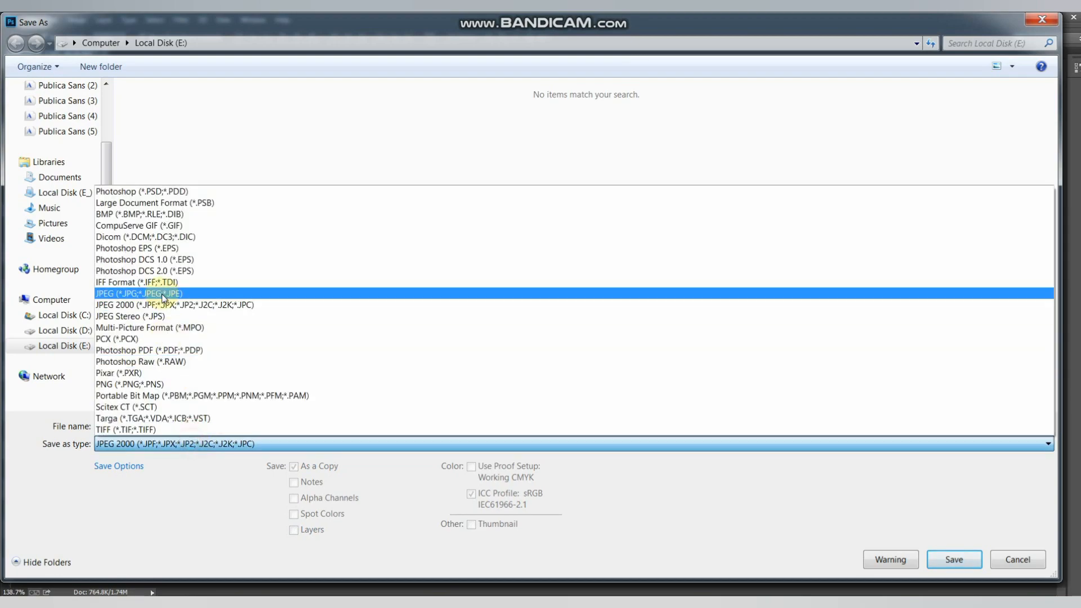
{"action": "left_click", "coordinate": [164, 285]}
{"action": "key", "text": "Return"}
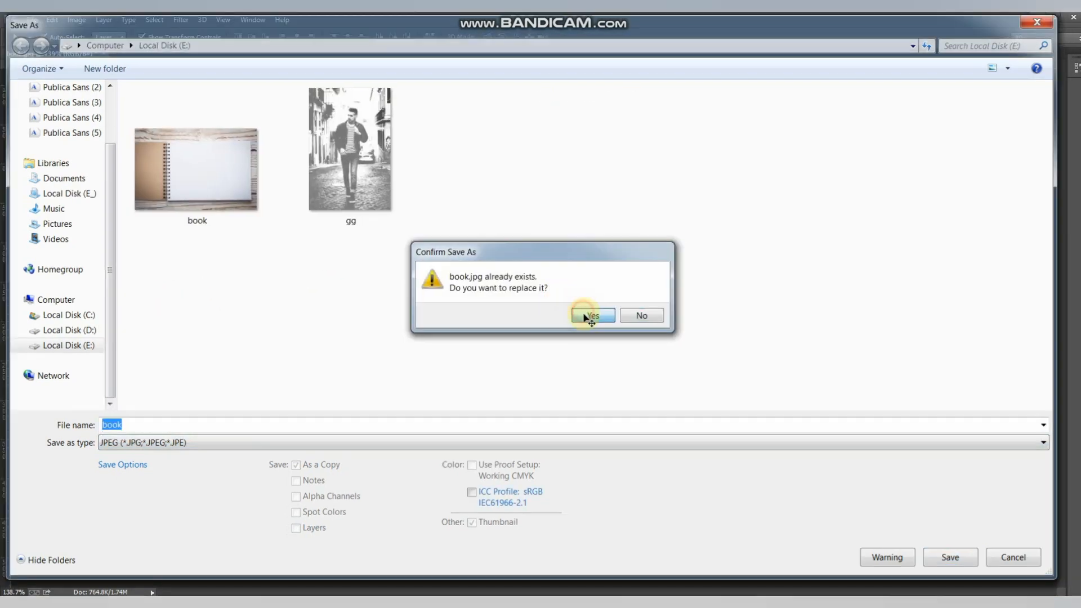
{"action": "left_click", "coordinate": [588, 314]}
{"action": "key", "text": "Return"}
Switch to the file explorer and view the saved book image in Windows Photo Viewer.
{"action": "key", "text": "alt+Tab"}
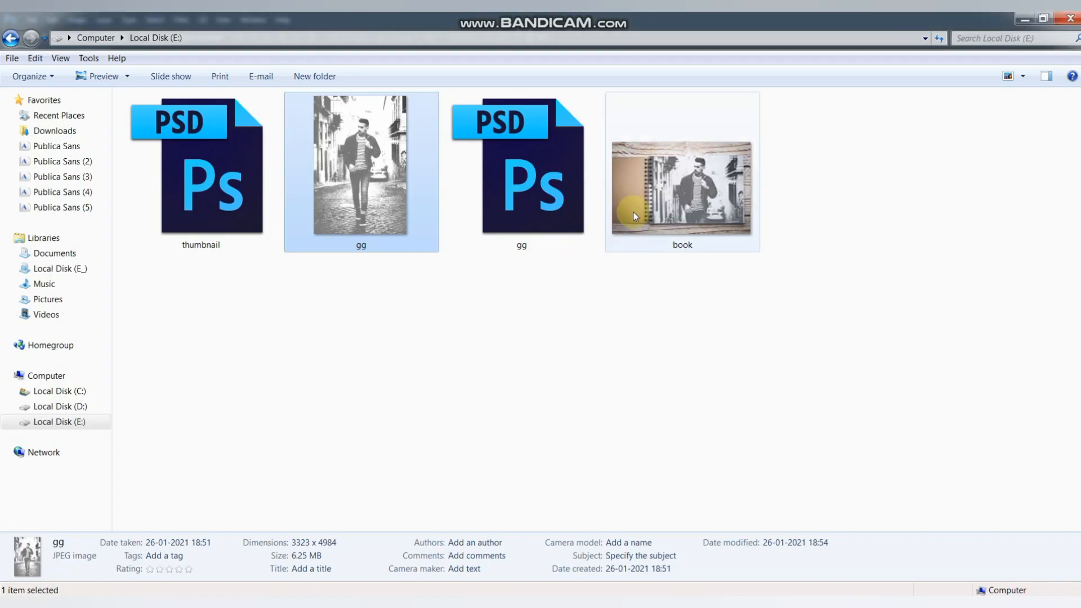
{"action": "double_click", "coordinate": [661, 194]}
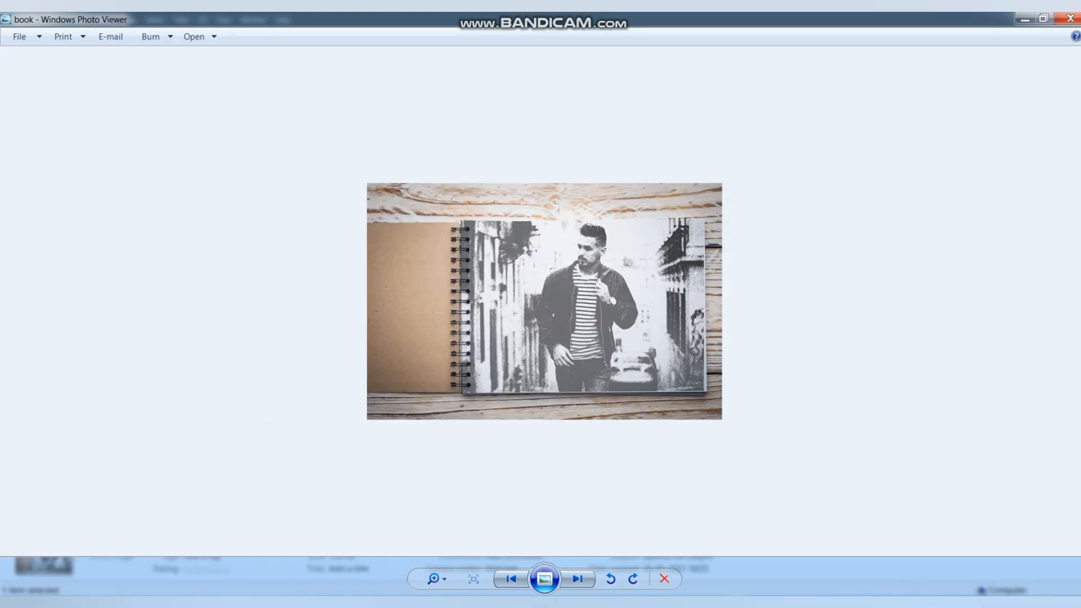
{"action": "key", "text": "alt+Tab"}
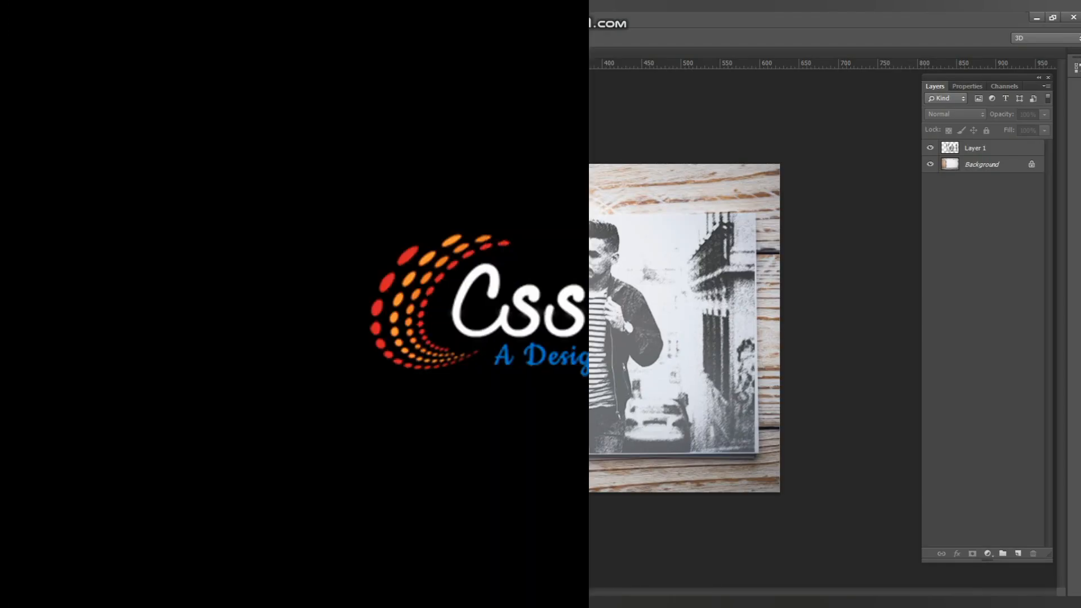